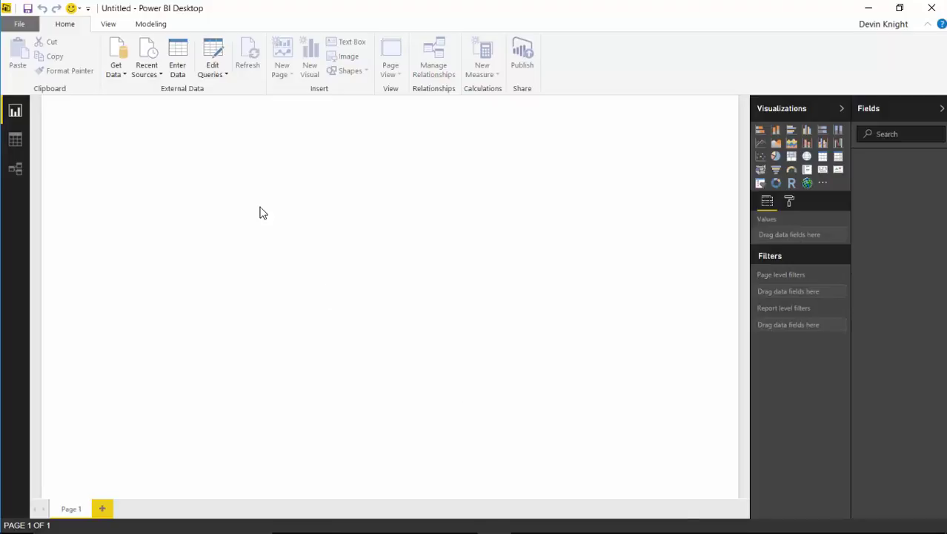
# - Open the Excel workbook Vehicle MPG.xlsx from the Data folder under Power BI Custom Visuals as a data source
pyautogui.click(117, 68)
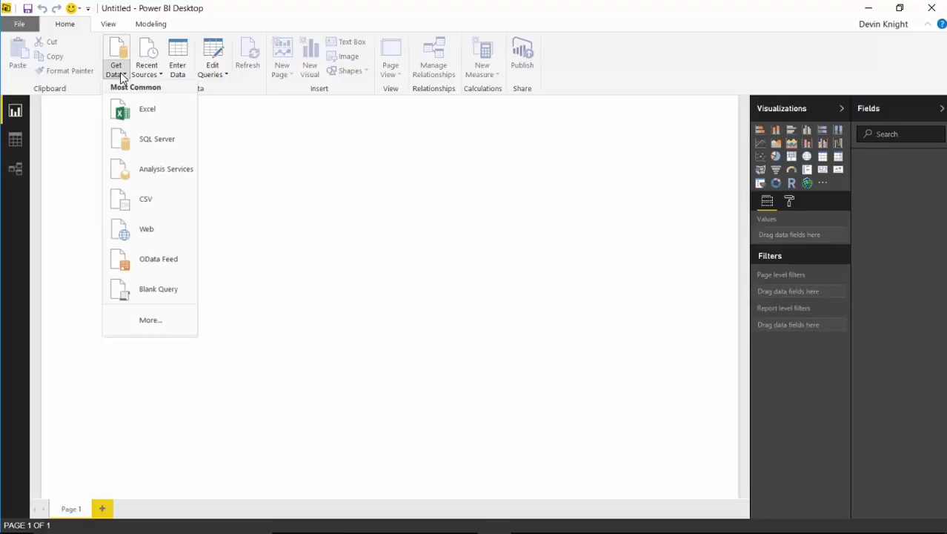
pyautogui.click(183, 124)
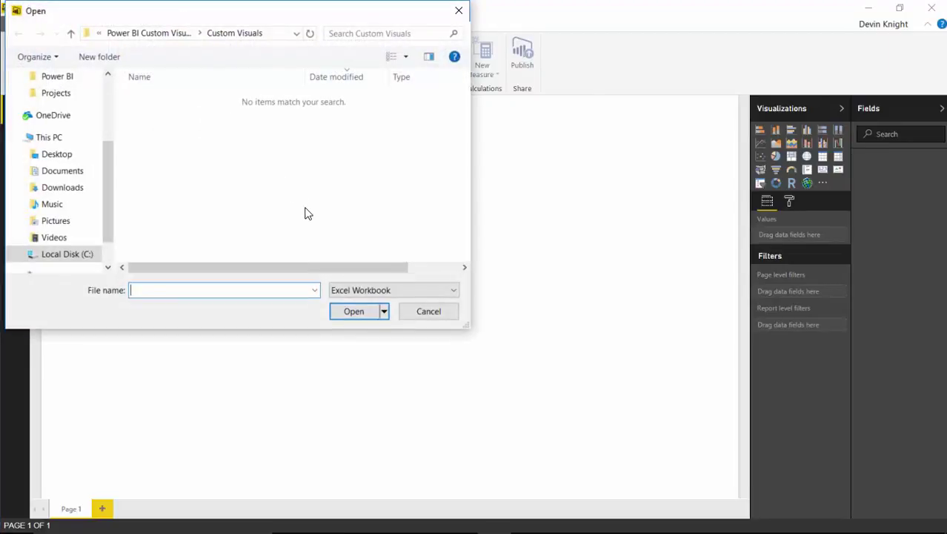
pyautogui.click(154, 34)
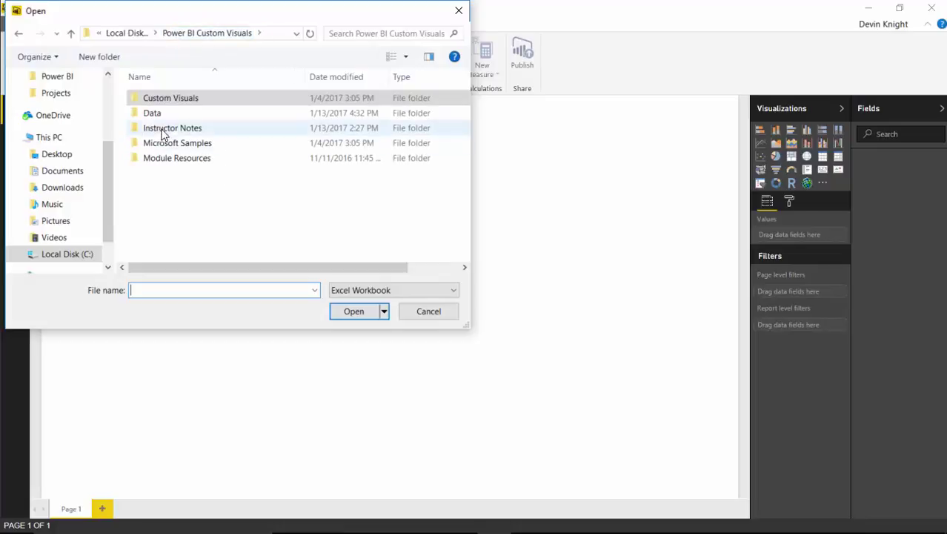
pyautogui.click(167, 115)
pyautogui.press('Return')
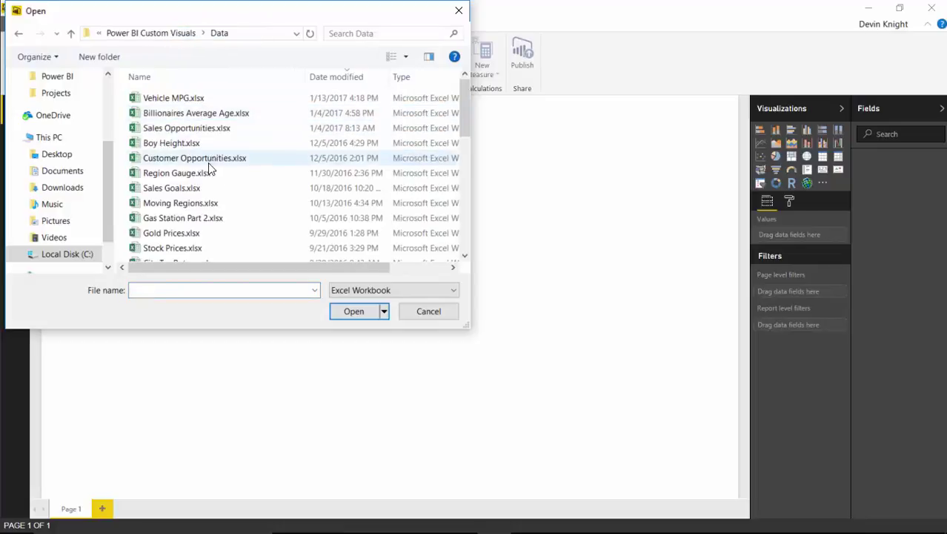
pyautogui.doubleClick(171, 101)
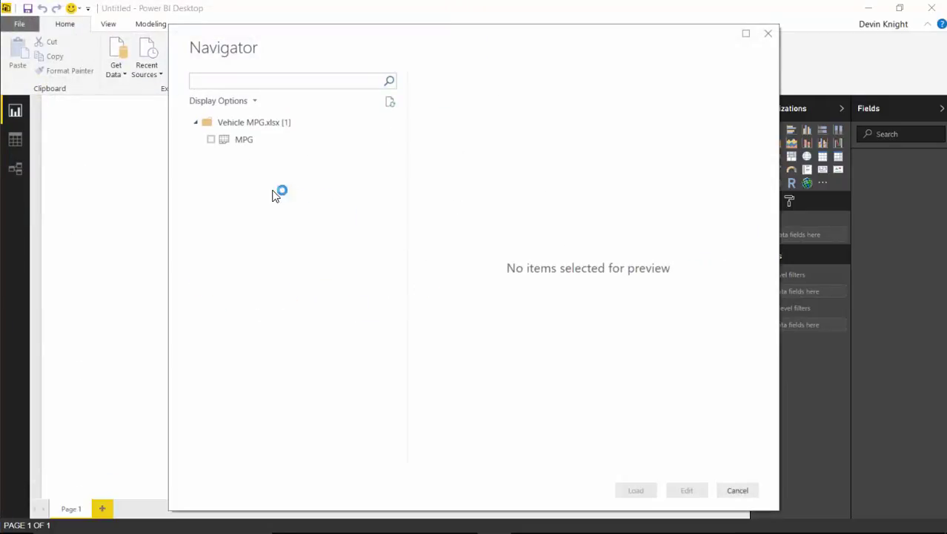
# - Preview the MPG table from the workbook and load it into the report
pyautogui.click(218, 142)
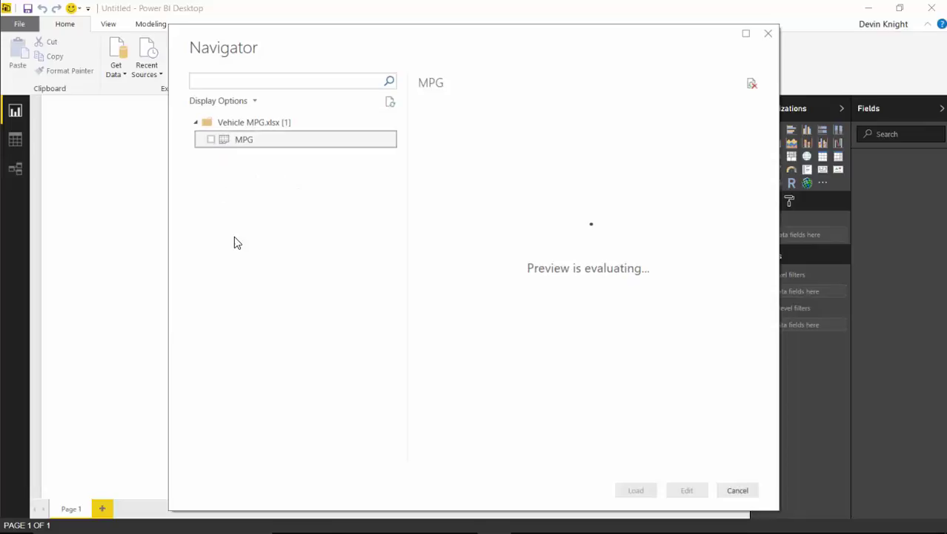
pyautogui.click(210, 140)
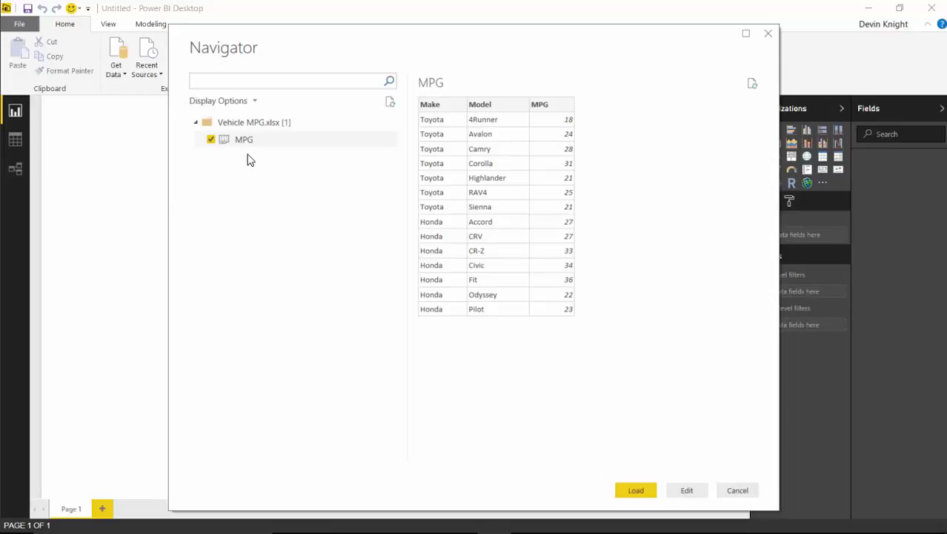
pyautogui.click(635, 492)
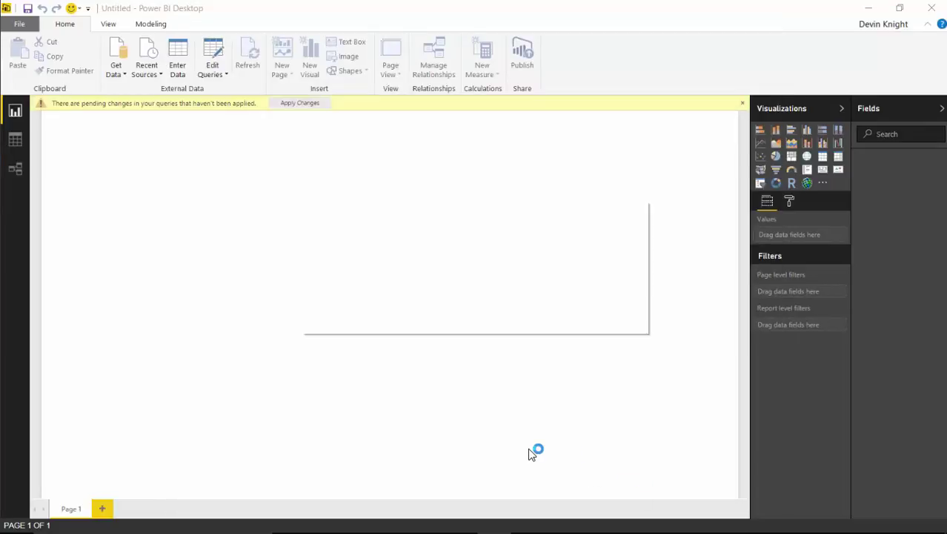
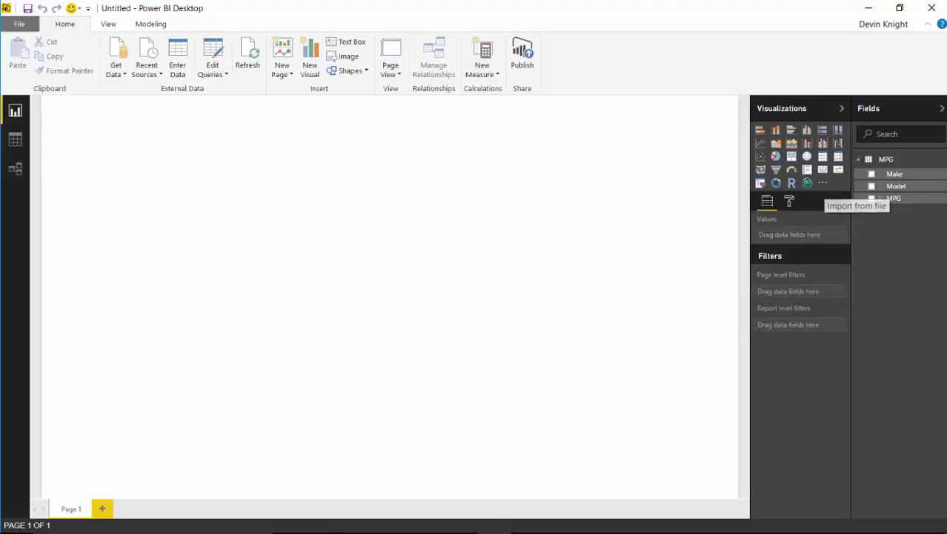
# - Import the BoxWhisker 0.12.5 custom visual file from the Custom Visuals folder into the report
pyautogui.click(824, 185)
pyautogui.click(867, 195)
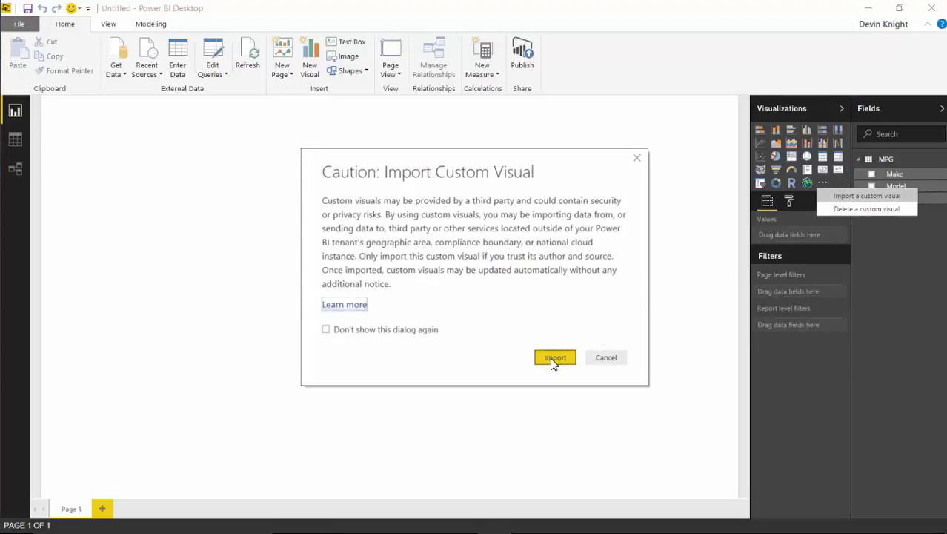
pyautogui.click(554, 359)
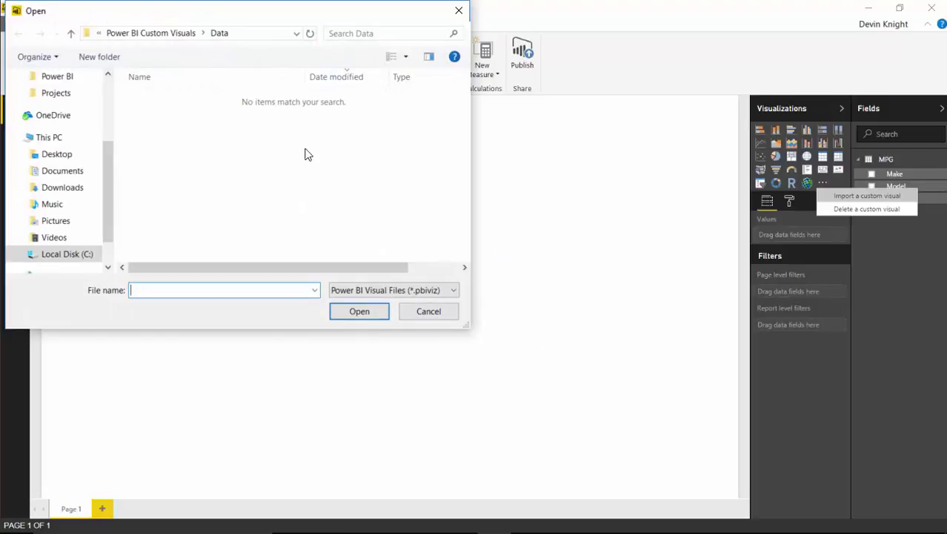
pyautogui.click(166, 34)
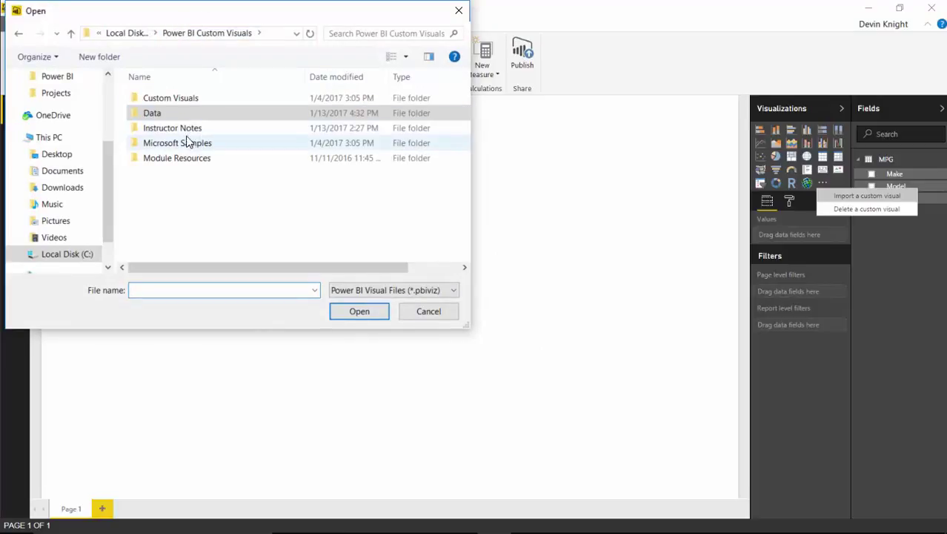
pyautogui.doubleClick(185, 104)
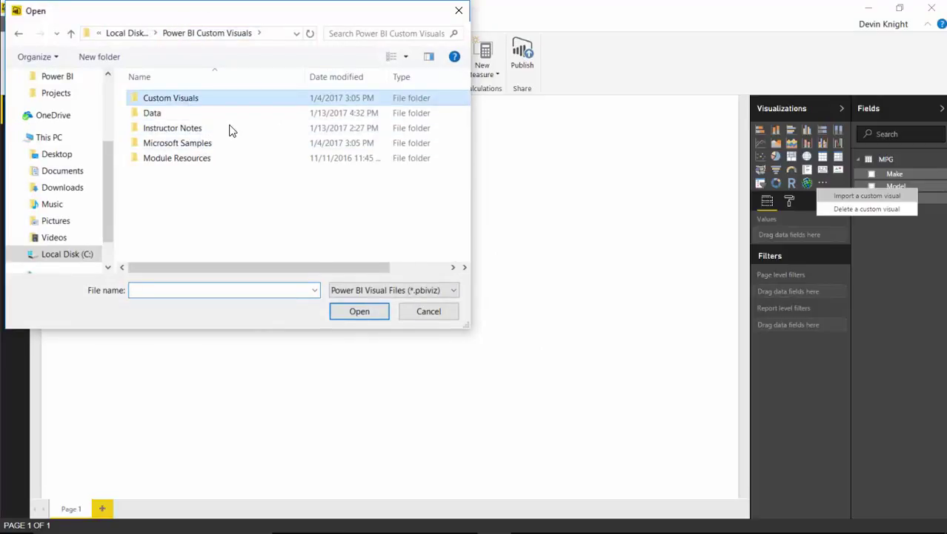
pyautogui.click(177, 103)
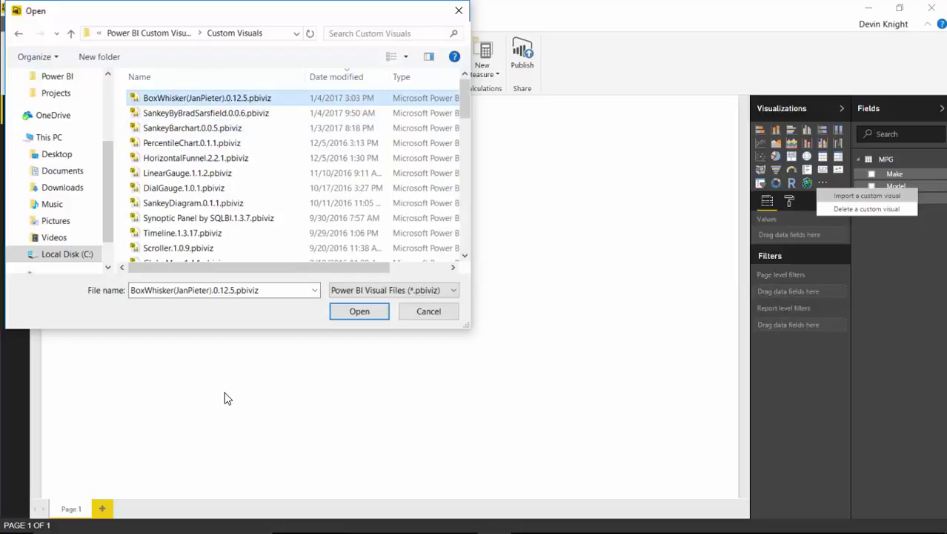
pyautogui.click(344, 312)
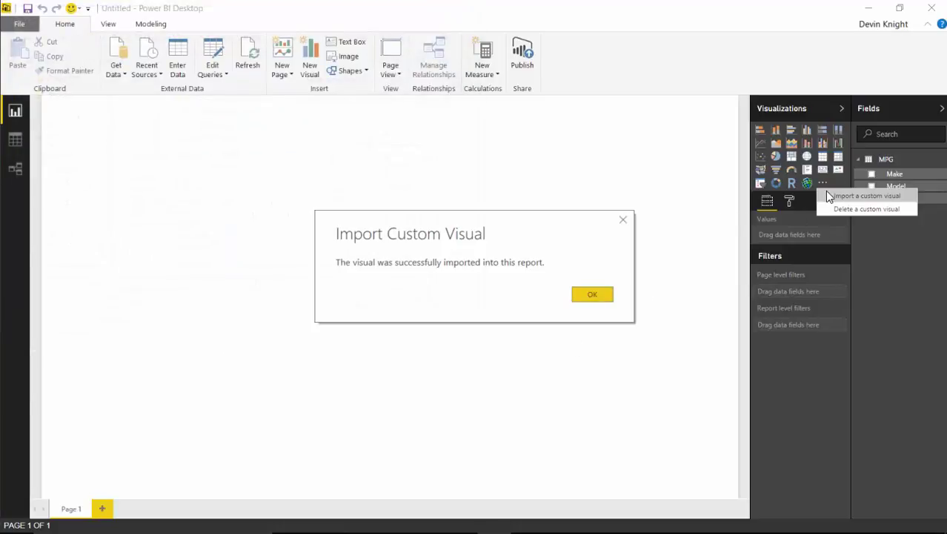
pyautogui.click(600, 297)
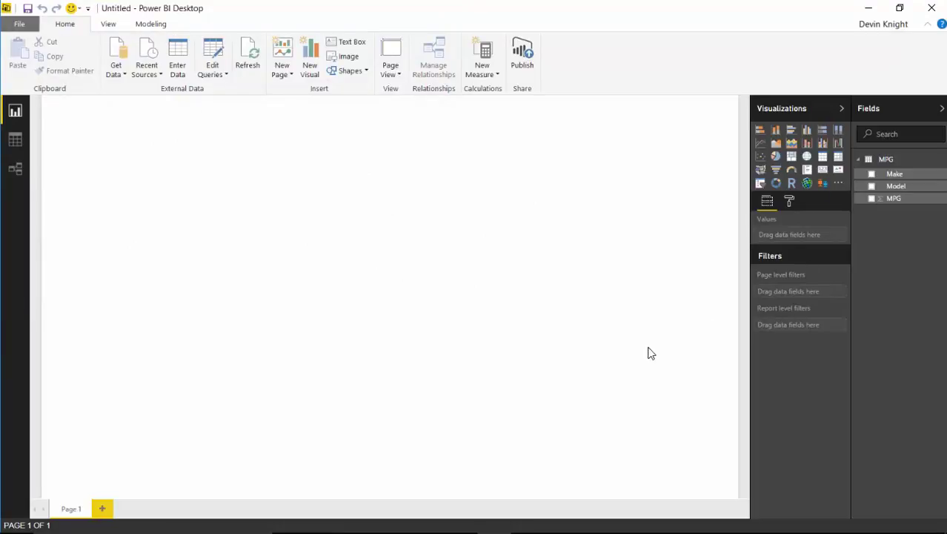
# - Add a table visual to the page showing the Make, Model and MPG fields
pyautogui.click(821, 163)
pyautogui.click(871, 173)
pyautogui.click(871, 186)
pyautogui.click(871, 198)
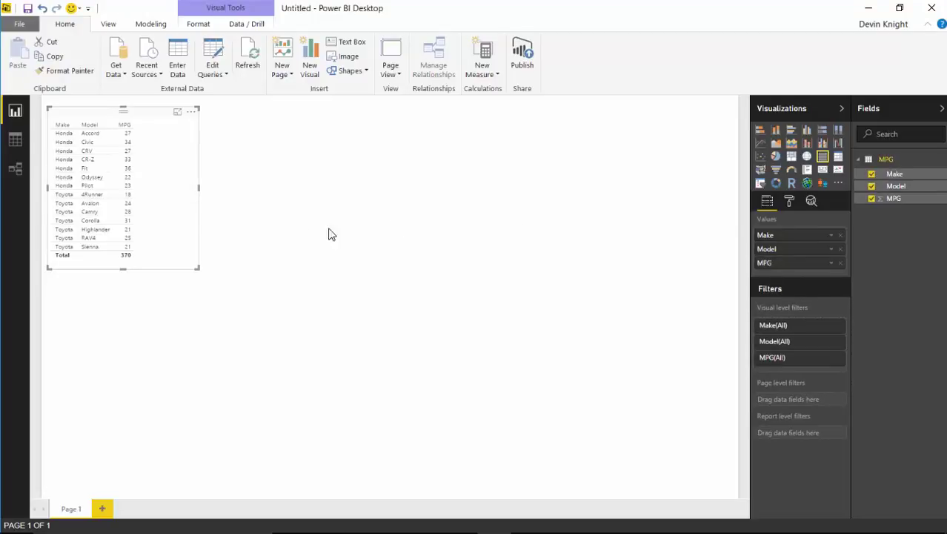
# - Set the table visual's text size to 12 in its general formatting
pyautogui.click(789, 202)
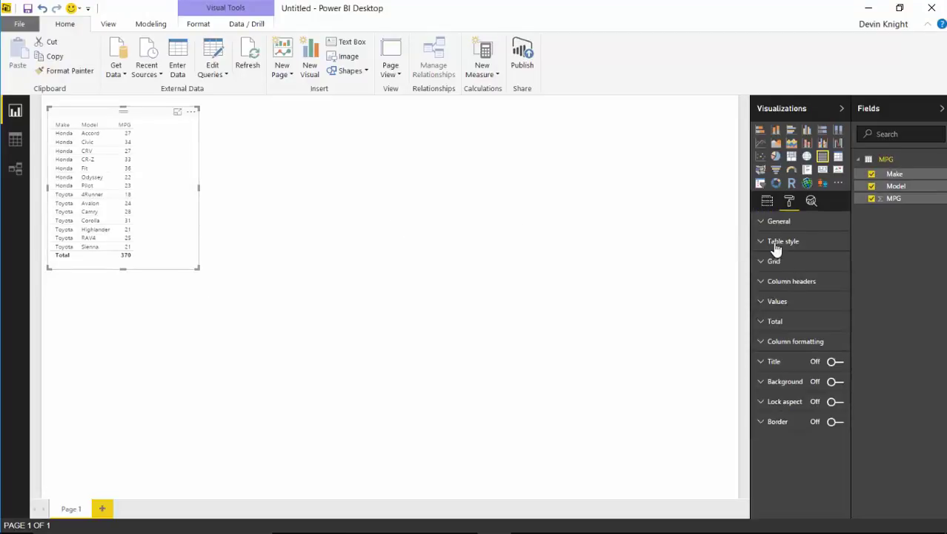
pyautogui.click(766, 223)
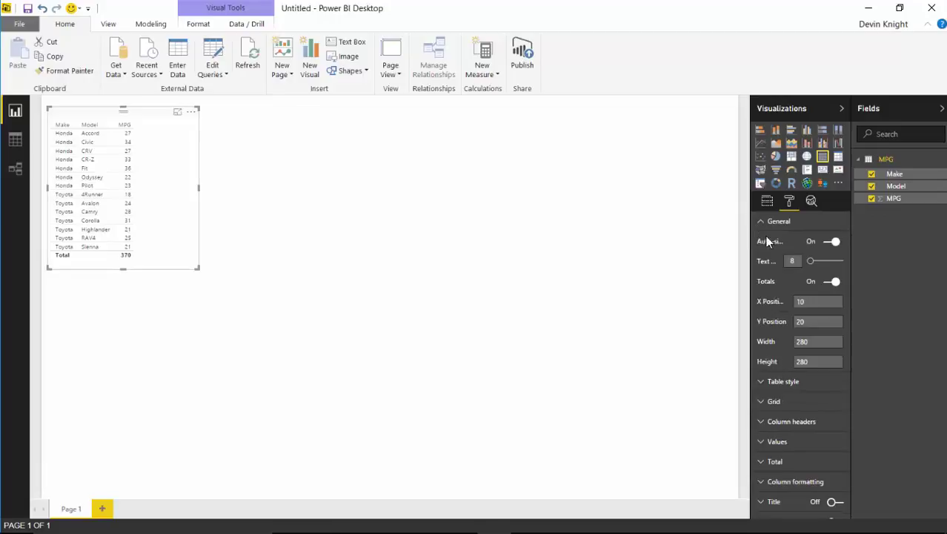
pyautogui.click(813, 261)
# - Place the table in the report page's upper-right corner, sized about 300 wide by 414 high
pyautogui.moveTo(199, 268); pyautogui.dragTo(297, 385)
pyautogui.moveTo(238, 213); pyautogui.dragTo(685, 184)
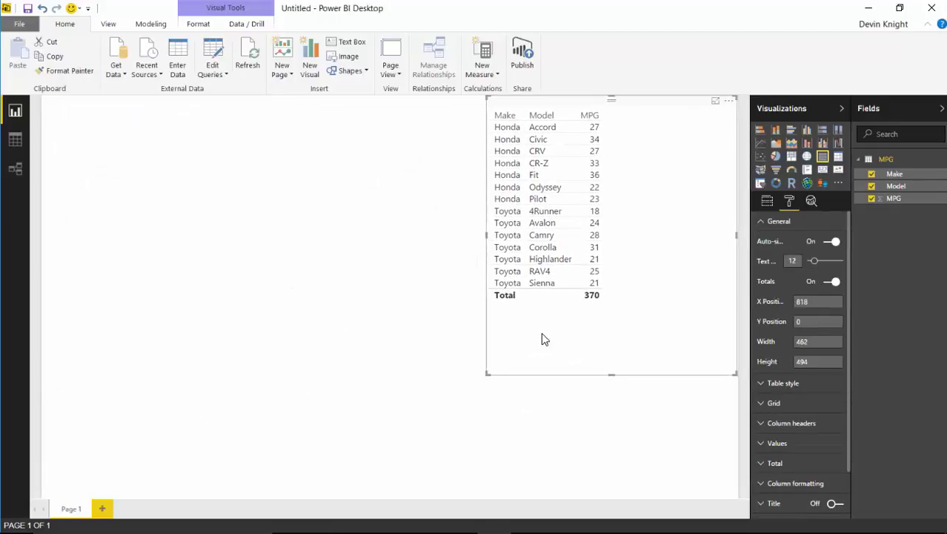
pyautogui.moveTo(485, 374); pyautogui.dragTo(575, 330)
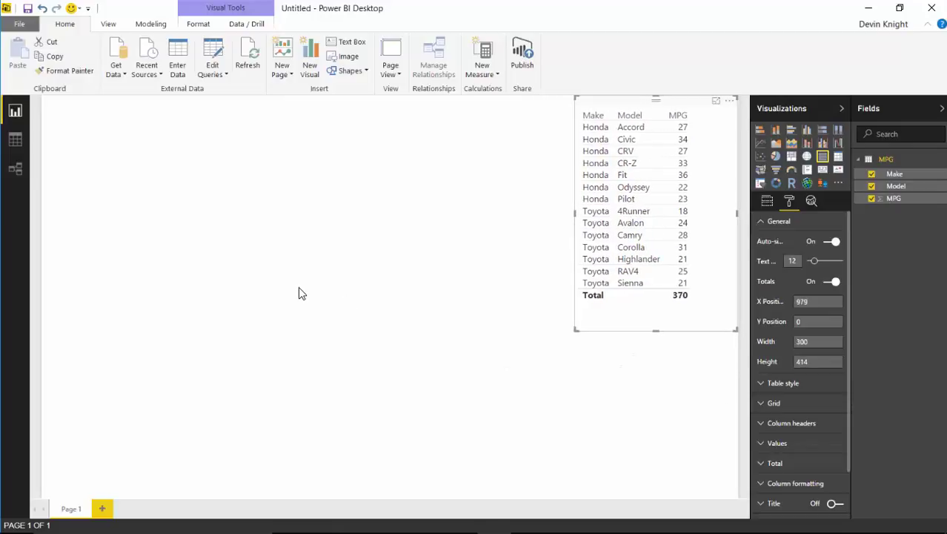
pyautogui.click(312, 314)
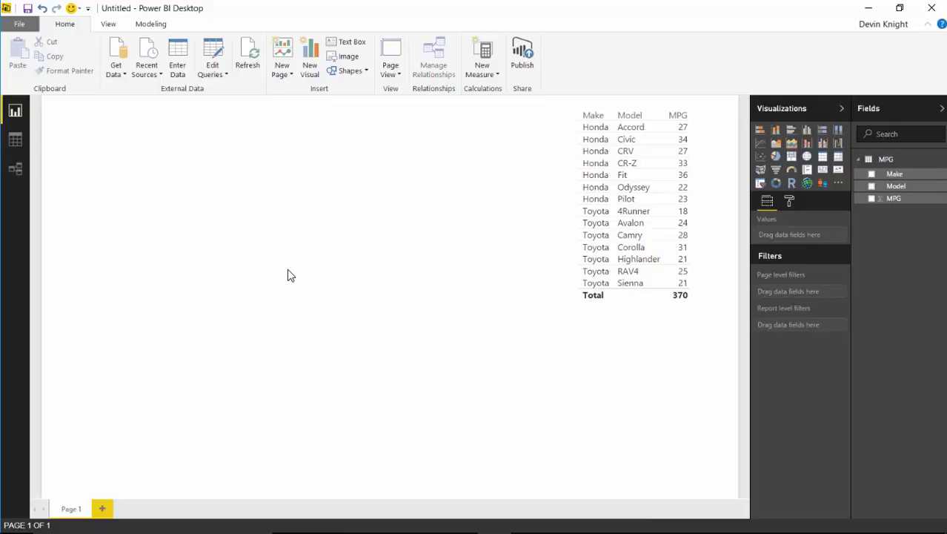
# - Add a box and whisker visual in the page's upper-left corner and enlarge it to fill most of the space beside the table
pyautogui.click(821, 184)
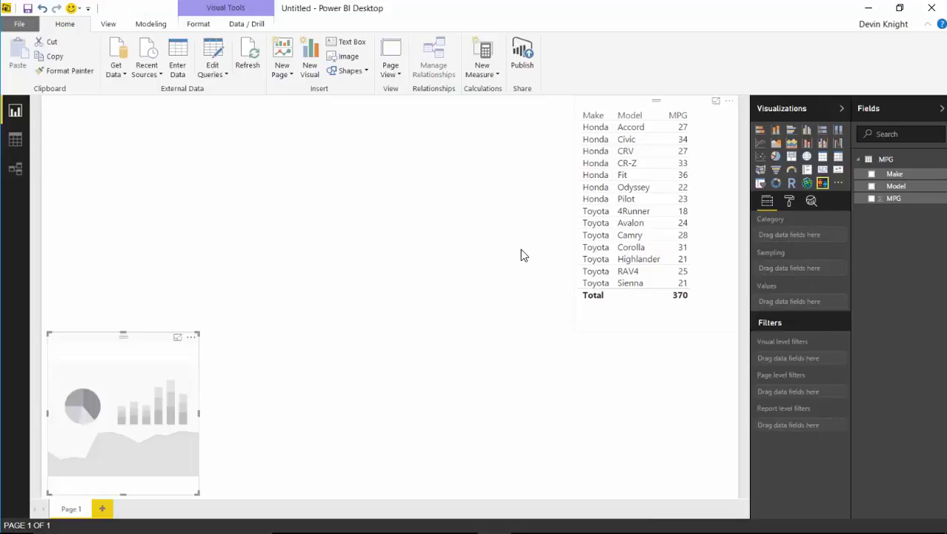
pyautogui.moveTo(195, 430); pyautogui.dragTo(192, 193)
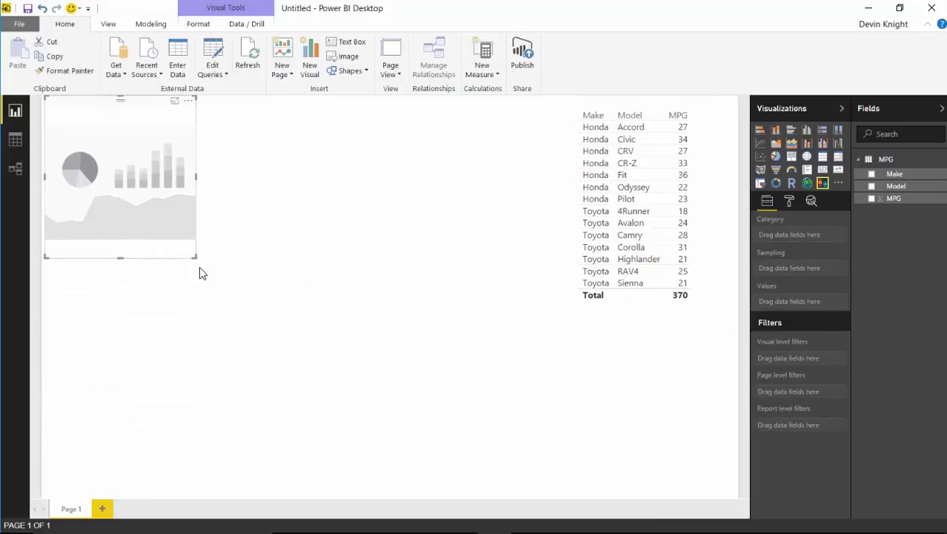
pyautogui.moveTo(197, 261); pyautogui.dragTo(474, 443)
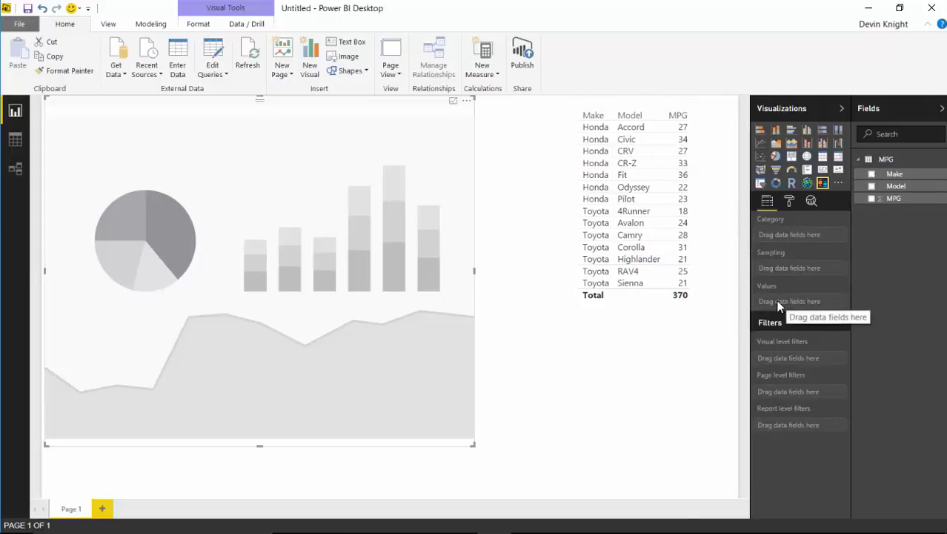
# - Assign Make as category, Model as sampling and MPG as values of the box and whisker chart, and enlarge the chart slightly
pyautogui.click(872, 173)
pyautogui.click(871, 186)
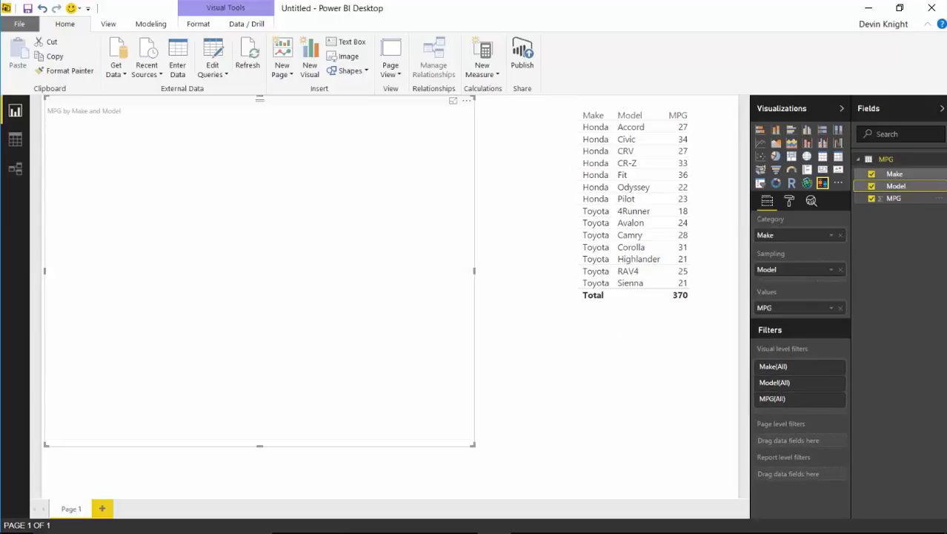
pyautogui.click(872, 197)
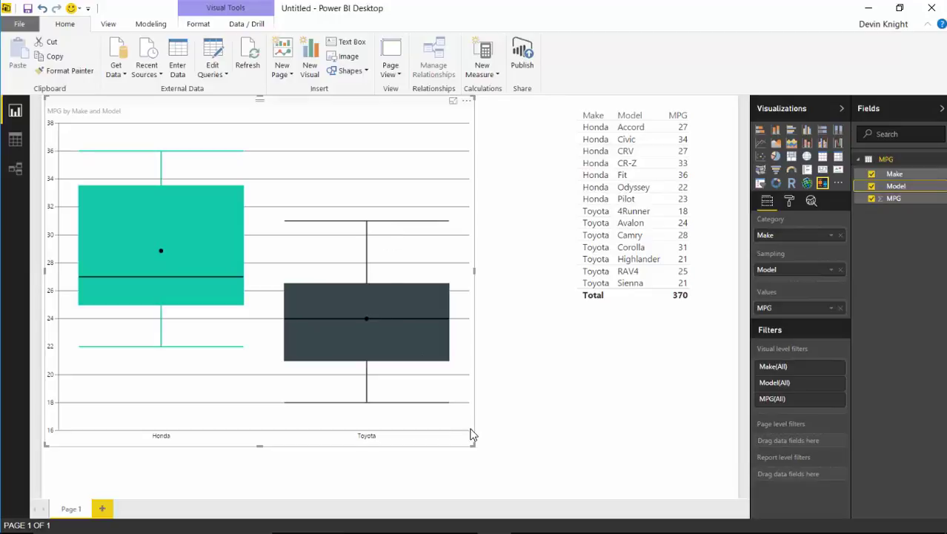
pyautogui.moveTo(474, 446); pyautogui.dragTo(507, 475)
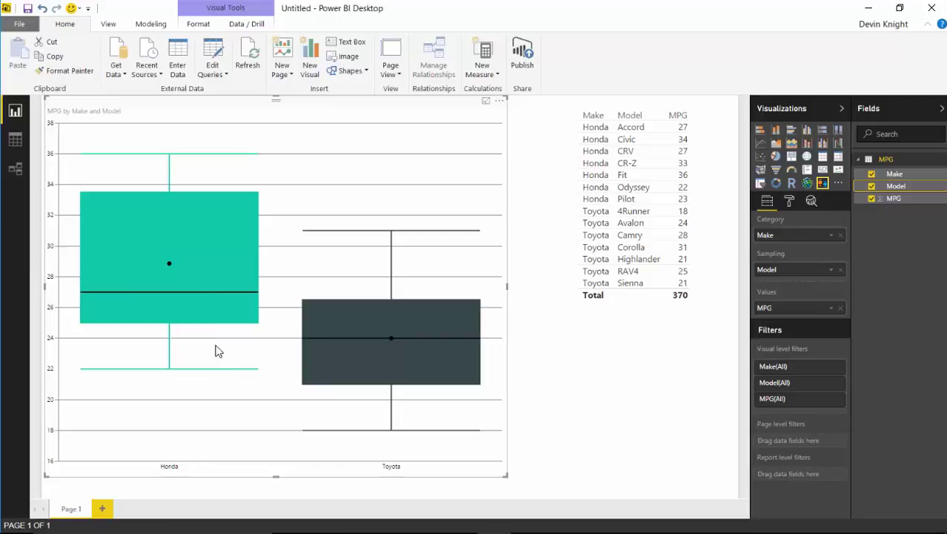
# - Examine the summary statistics of the Honda and Toyota boxes, including quartiles, median and average
pyautogui.moveTo(226, 231)
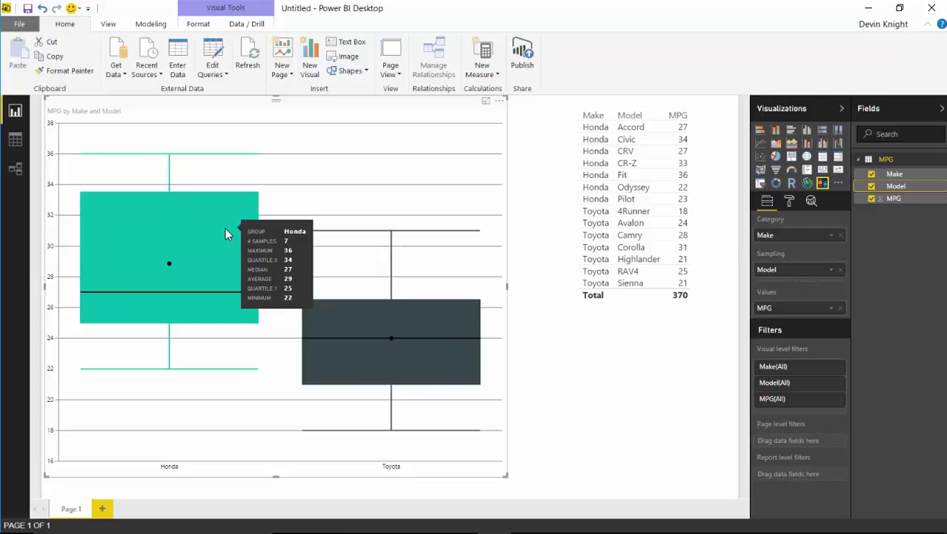
pyautogui.moveTo(359, 324)
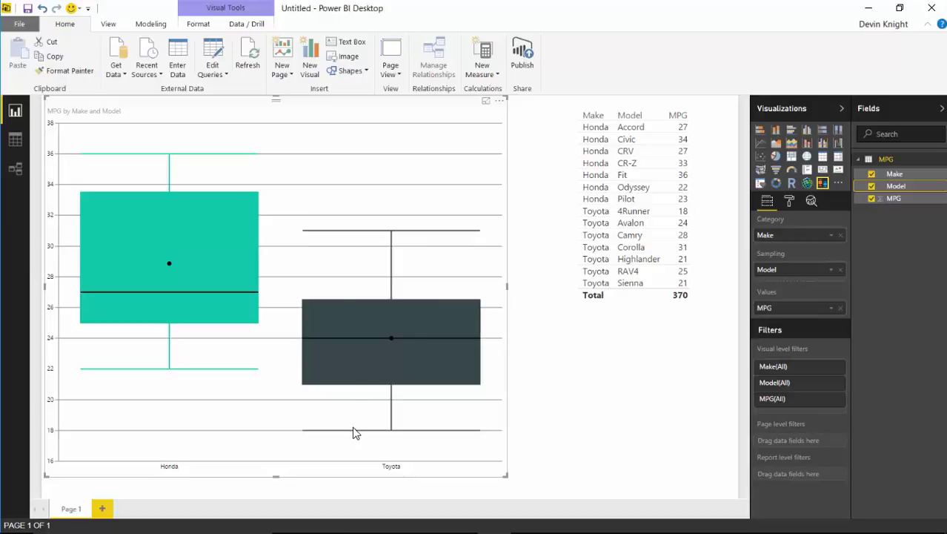
pyautogui.moveTo(342, 369)
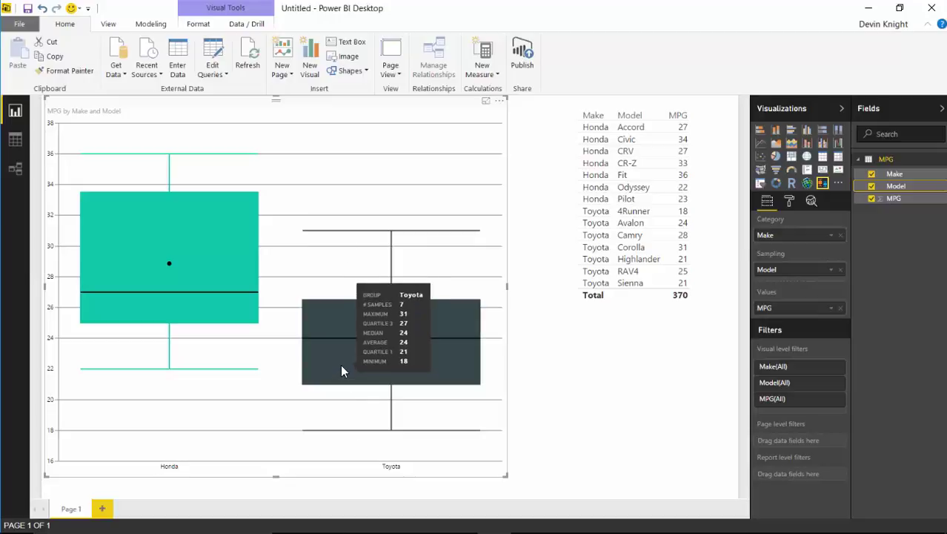
pyautogui.moveTo(215, 304)
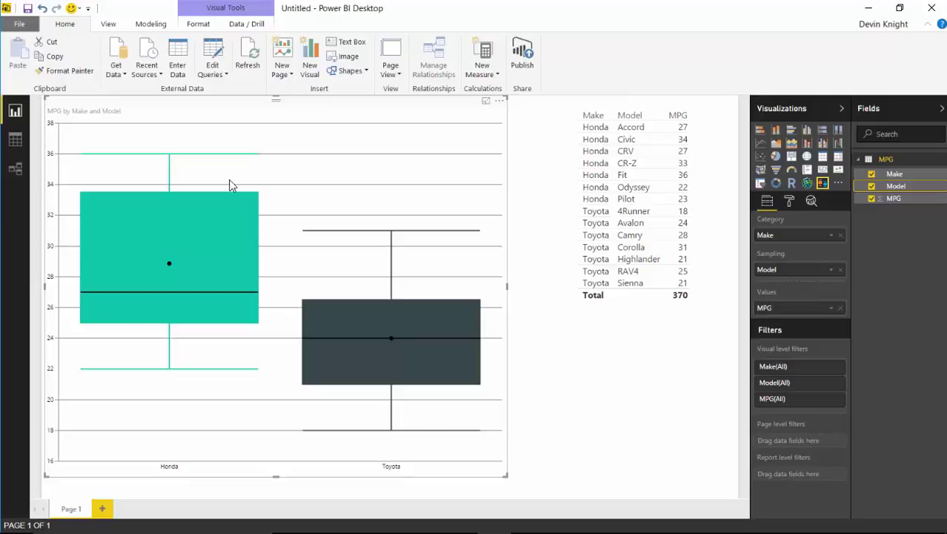
pyautogui.moveTo(227, 193)
pyautogui.moveTo(222, 285)
pyautogui.moveTo(216, 216)
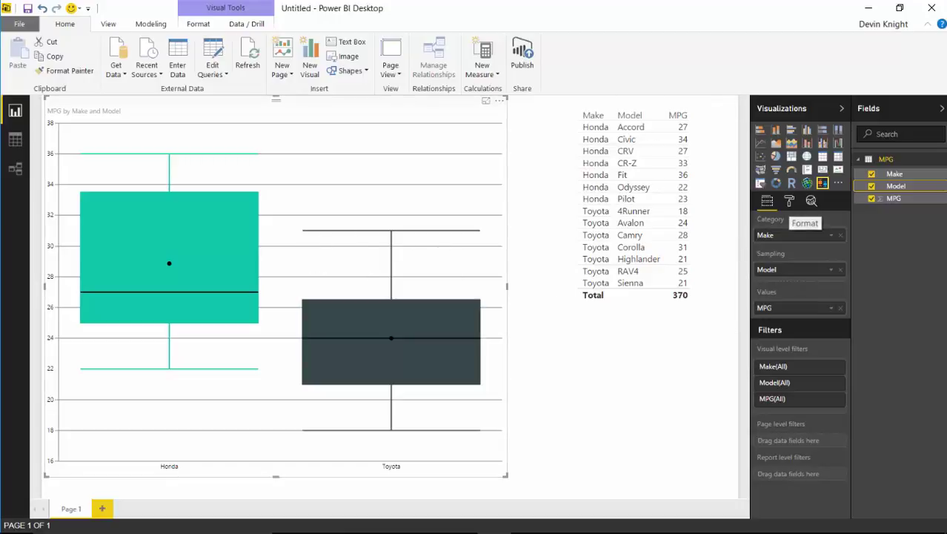
# - Turn on data labels for the box and whisker chart
pyautogui.click(790, 204)
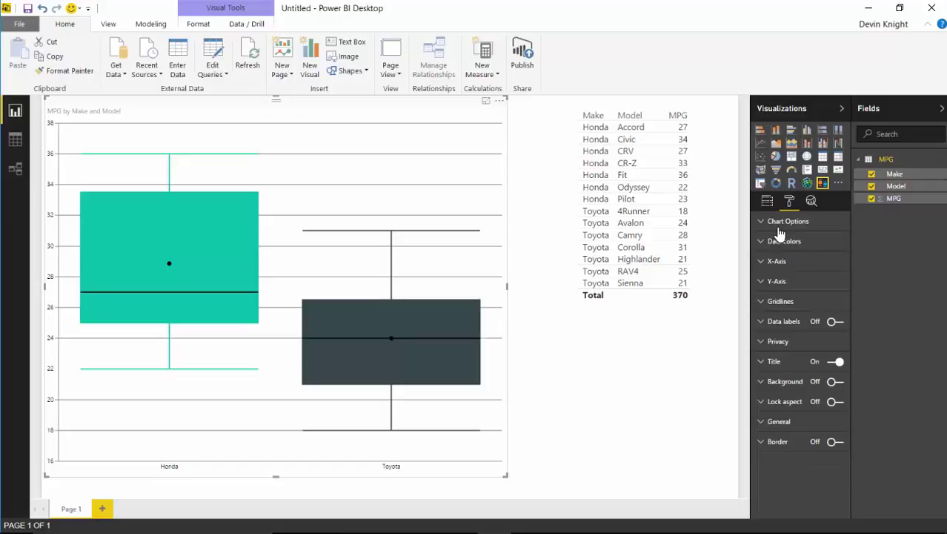
pyautogui.click(836, 321)
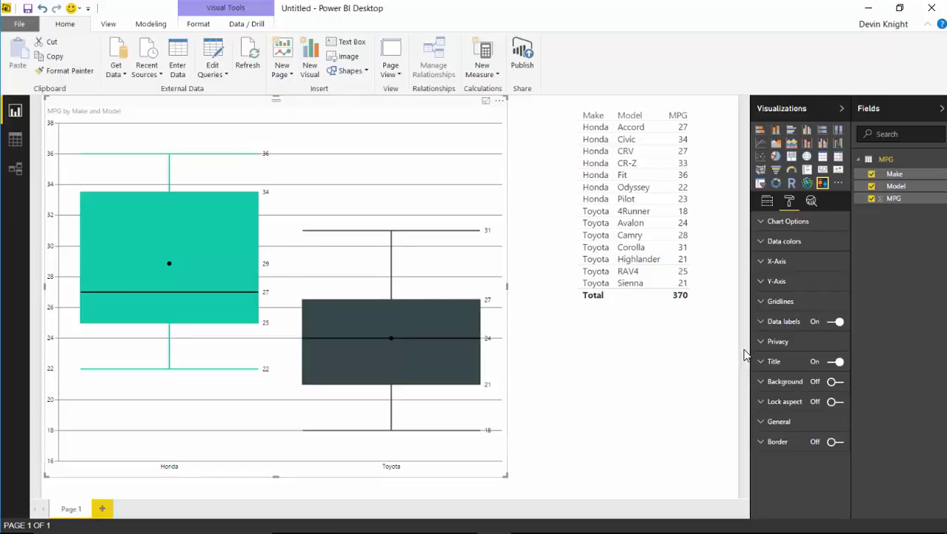
# - Set the data label text size of the box and whisker chart to 24 and turn the data labels off
pyautogui.click(765, 325)
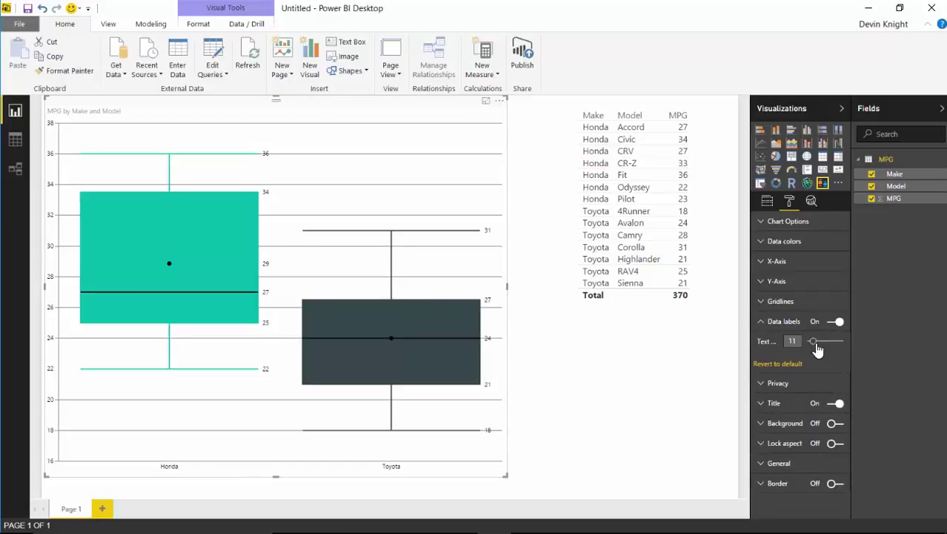
pyautogui.moveTo(814, 341); pyautogui.dragTo(824, 343)
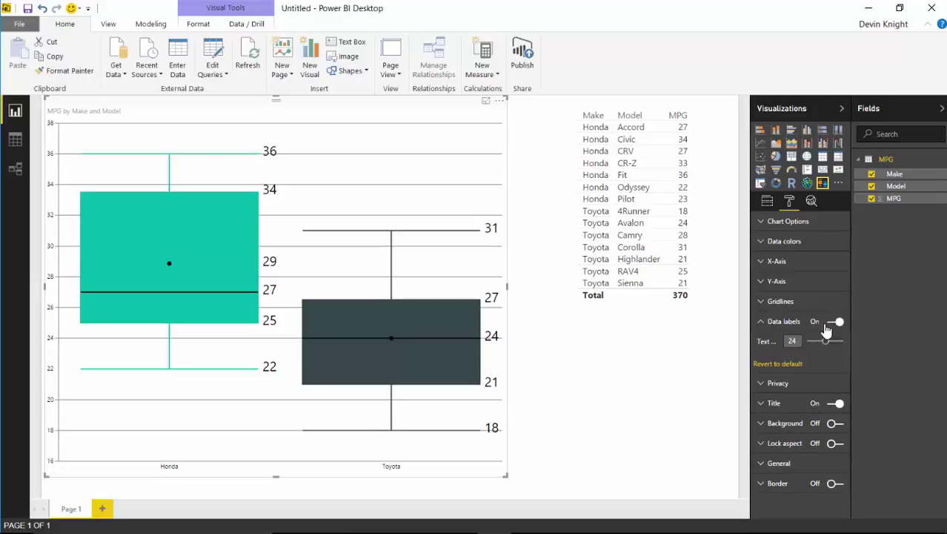
pyautogui.click(836, 321)
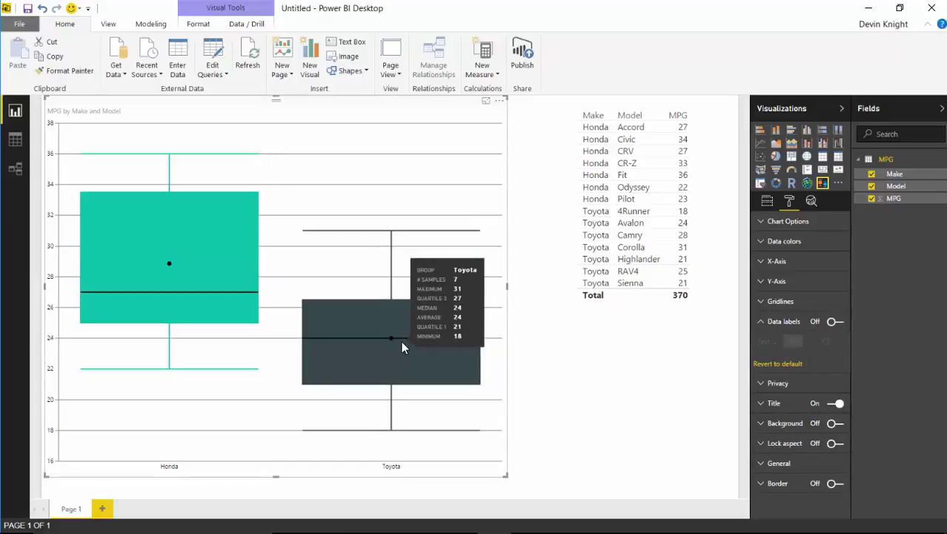
pyautogui.click(759, 321)
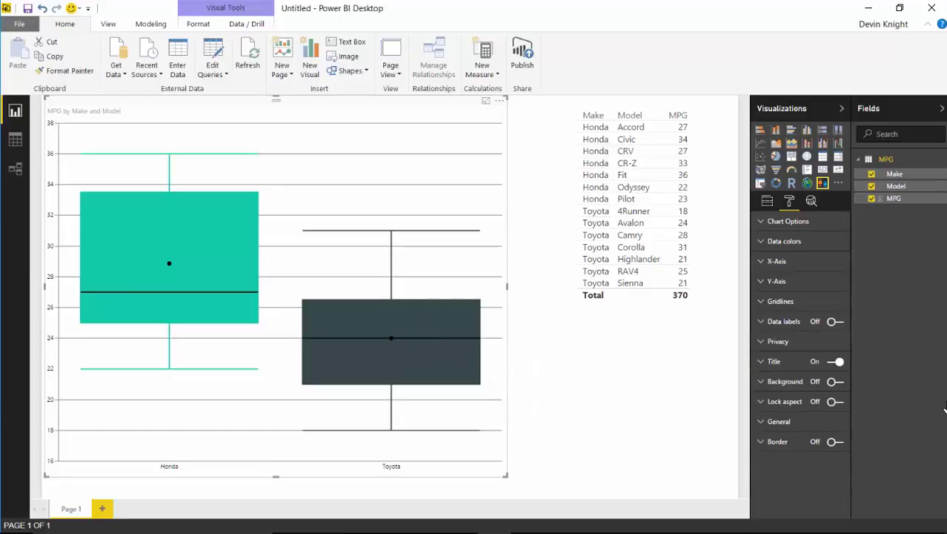
# - Check the version entry in the box and whisker visual's privacy settings
pyautogui.click(763, 345)
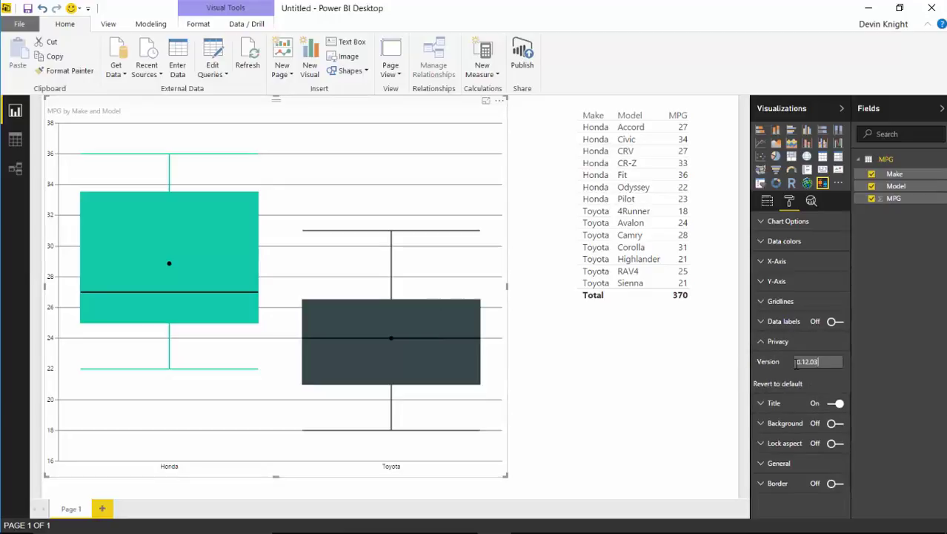
pyautogui.write('S')
pyautogui.click(761, 341)
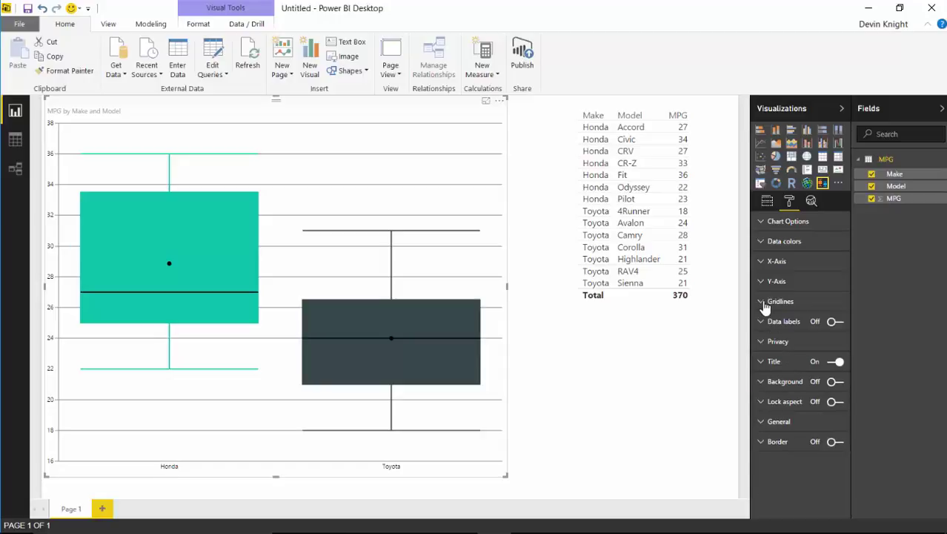
# - Turn the chart's major gridlines off to compare the look and turn them back on
pyautogui.click(763, 301)
pyautogui.click(833, 321)
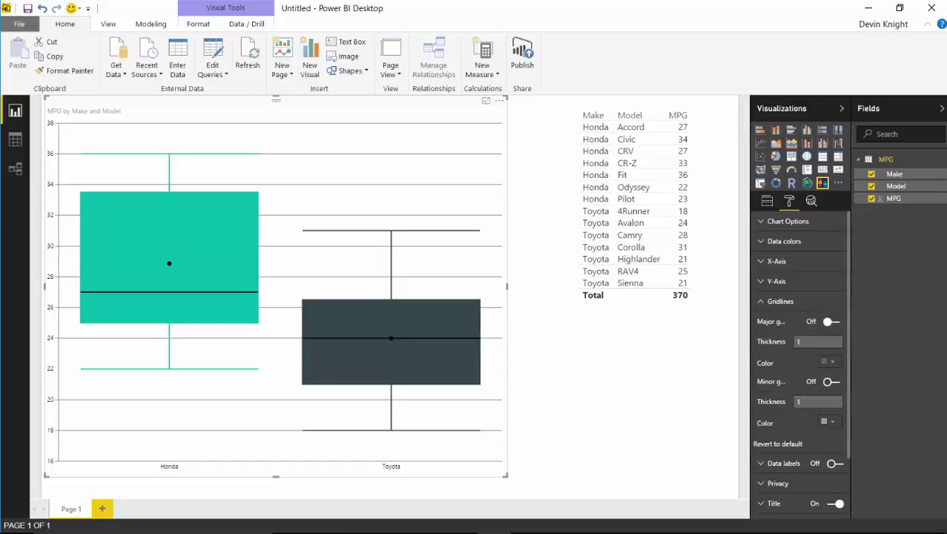
pyautogui.moveTo(419, 331)
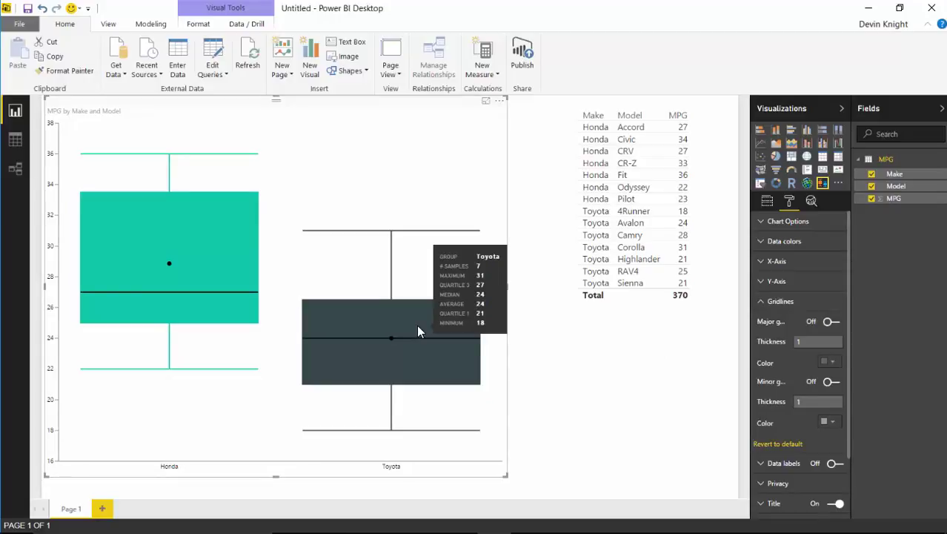
pyautogui.click(832, 323)
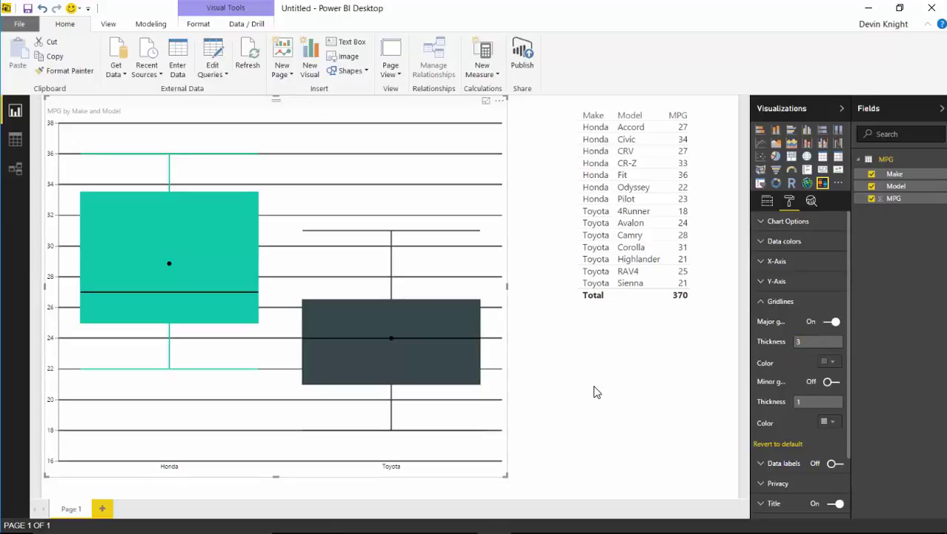
# - Set the major gridline thickness to 1 and their color to yellow
pyautogui.write('1')
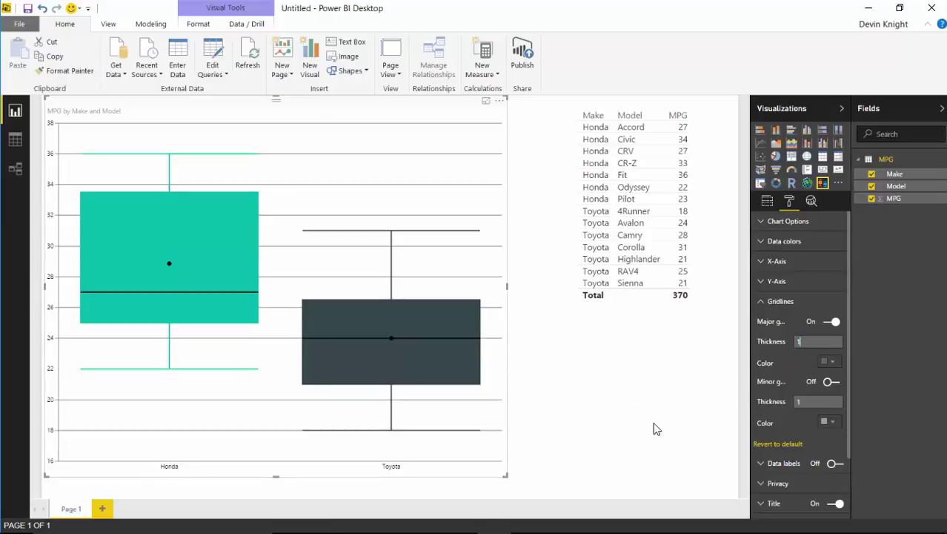
pyautogui.click(833, 362)
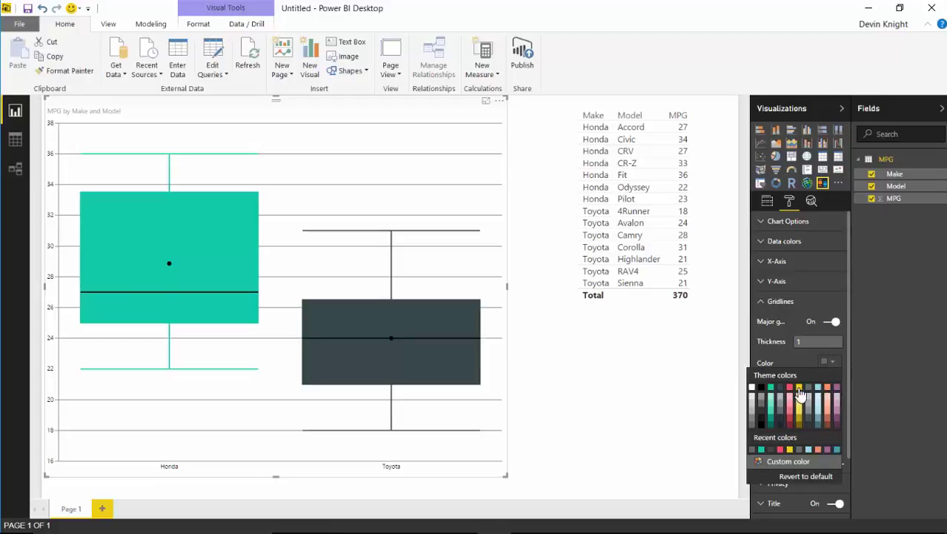
pyautogui.click(799, 387)
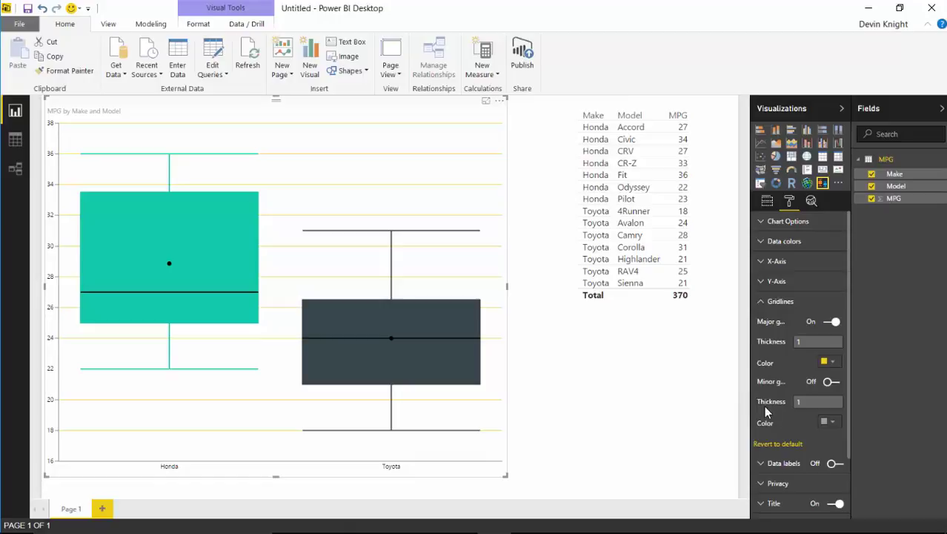
# - Try the minor gridlines, turn them off again and revert all gridline settings to default
pyautogui.click(833, 381)
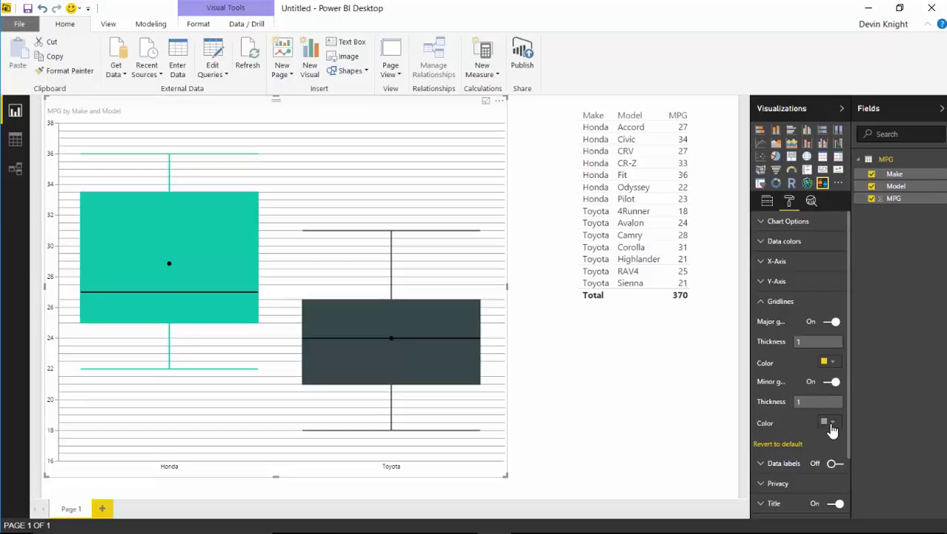
pyautogui.click(833, 381)
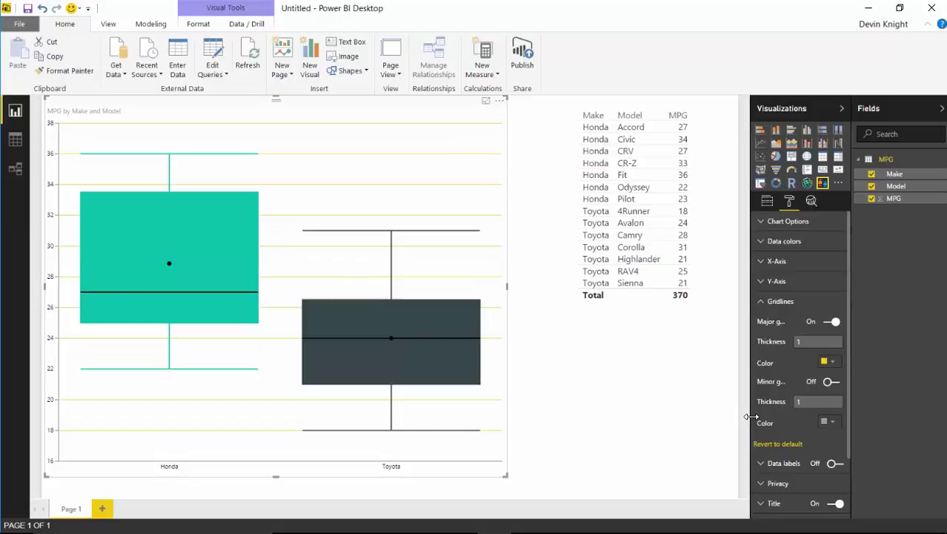
pyautogui.click(780, 444)
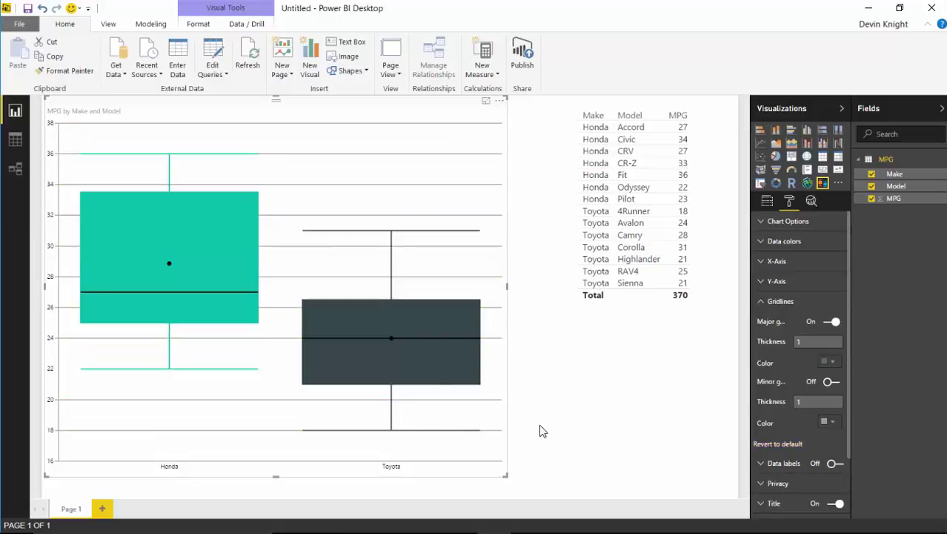
pyautogui.click(760, 300)
# - Set the chart's Y-axis text size to 23 and its X-axis text size to 24
pyautogui.click(771, 281)
pyautogui.moveTo(813, 301); pyautogui.dragTo(825, 306)
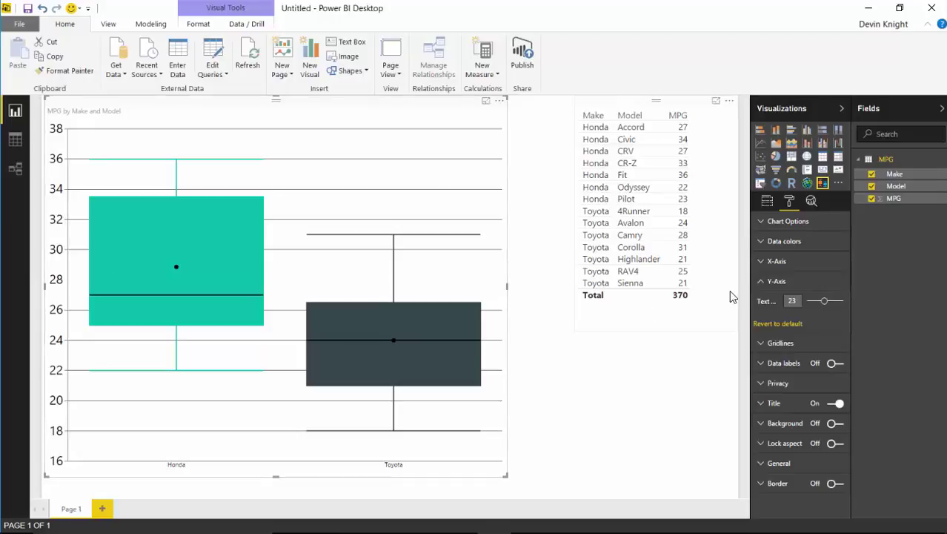
pyautogui.click(776, 261)
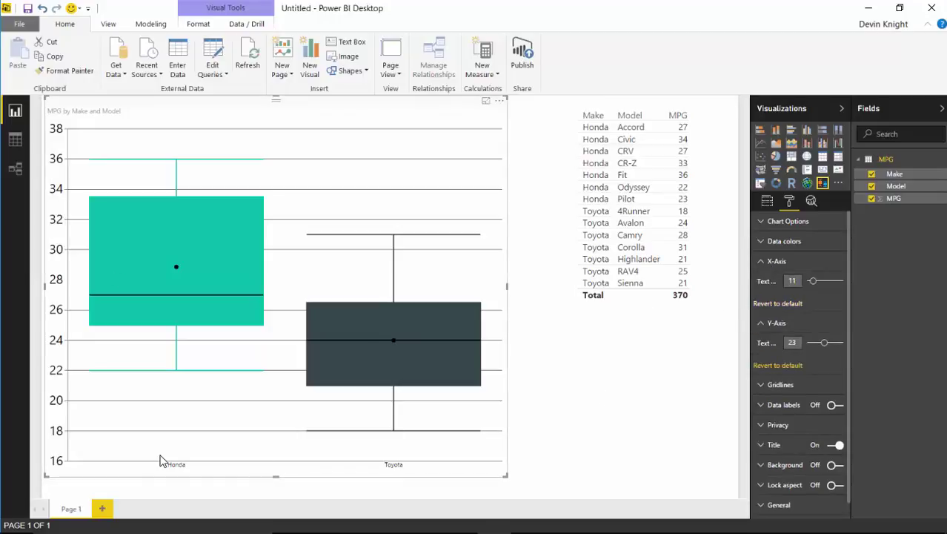
pyautogui.moveTo(814, 282); pyautogui.dragTo(820, 285)
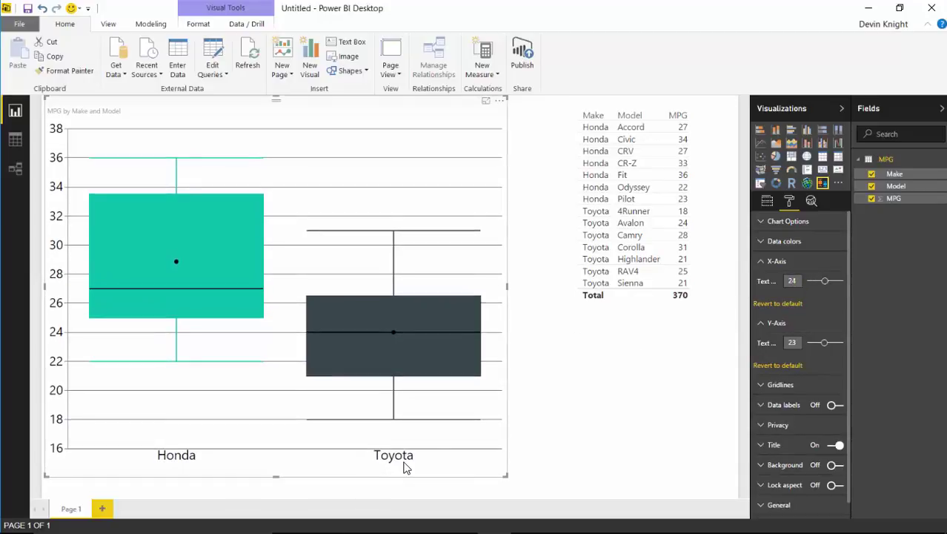
pyautogui.click(764, 261)
# - Change the chart's data colors to red for Honda and yellow for Toyota
pyautogui.click(763, 241)
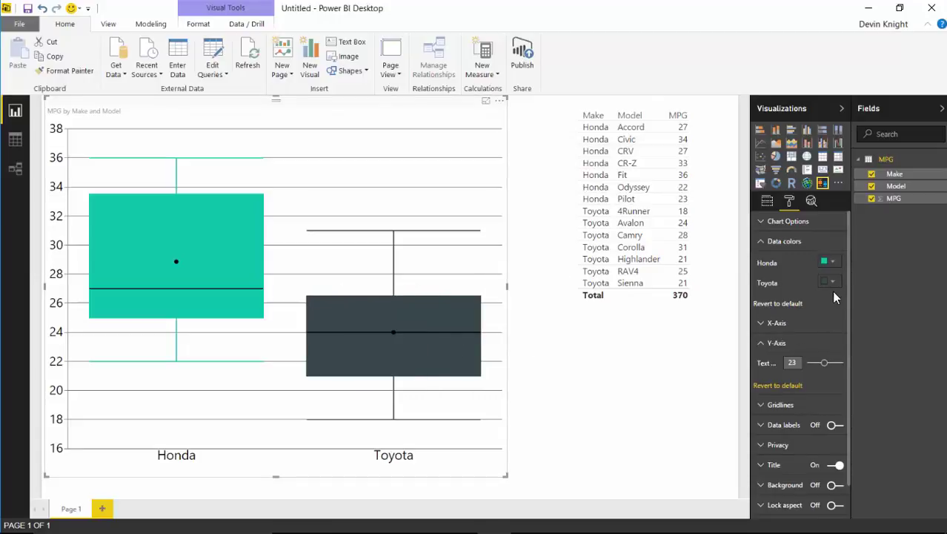
pyautogui.click(836, 263)
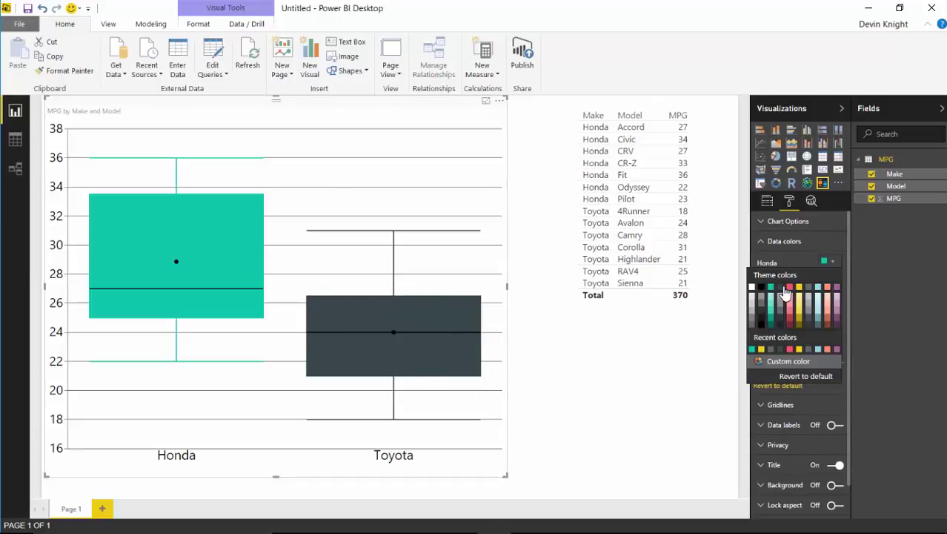
pyautogui.click(790, 287)
pyautogui.click(832, 281)
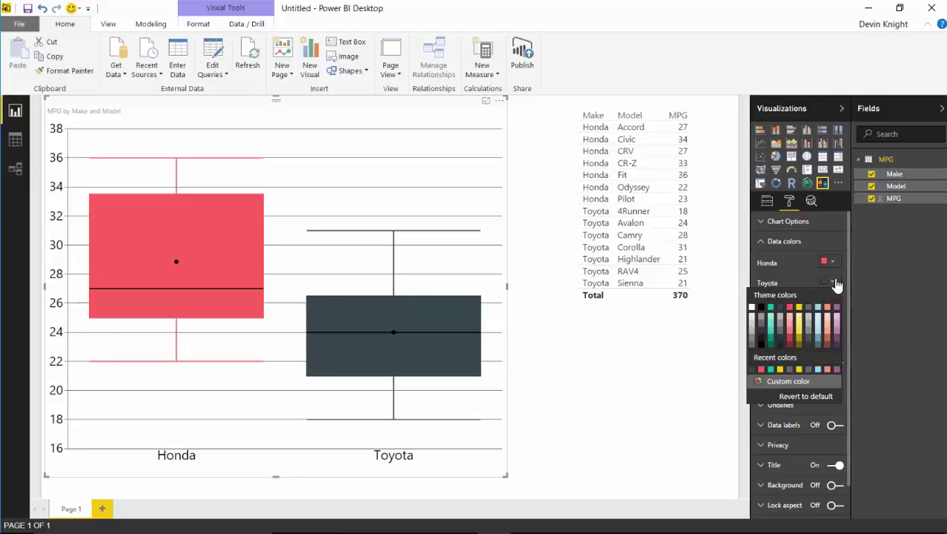
pyautogui.click(800, 337)
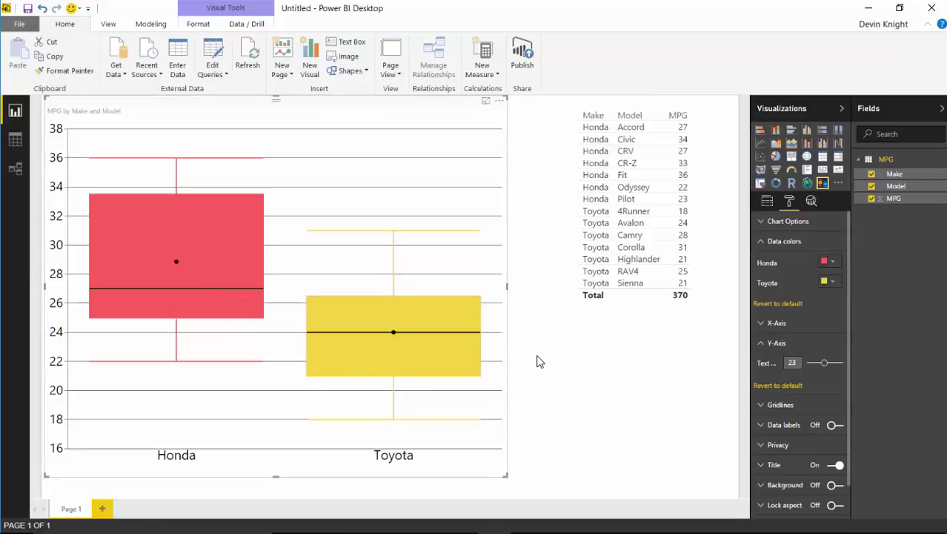
pyautogui.click(769, 245)
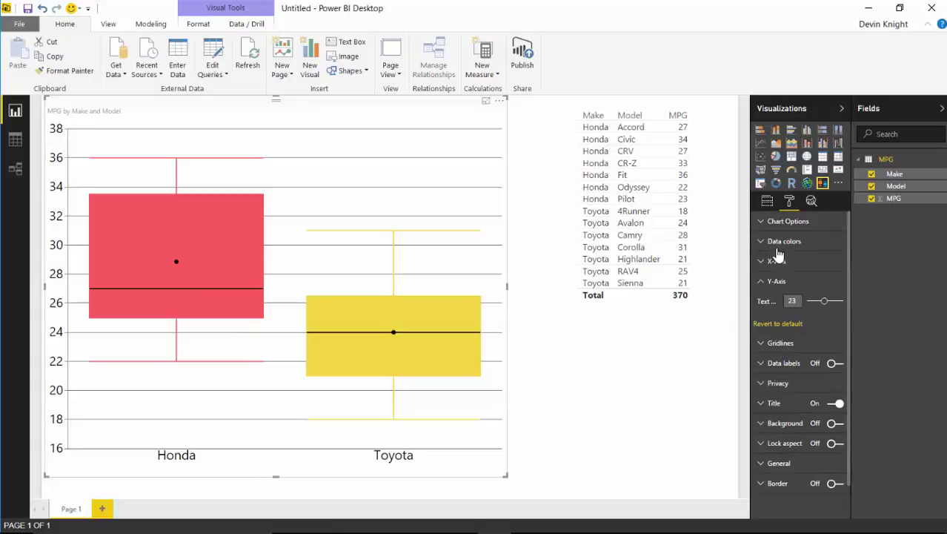
# - Widen the Visualizations pane to show the full chart option names and set the chart margin to Large
pyautogui.click(768, 222)
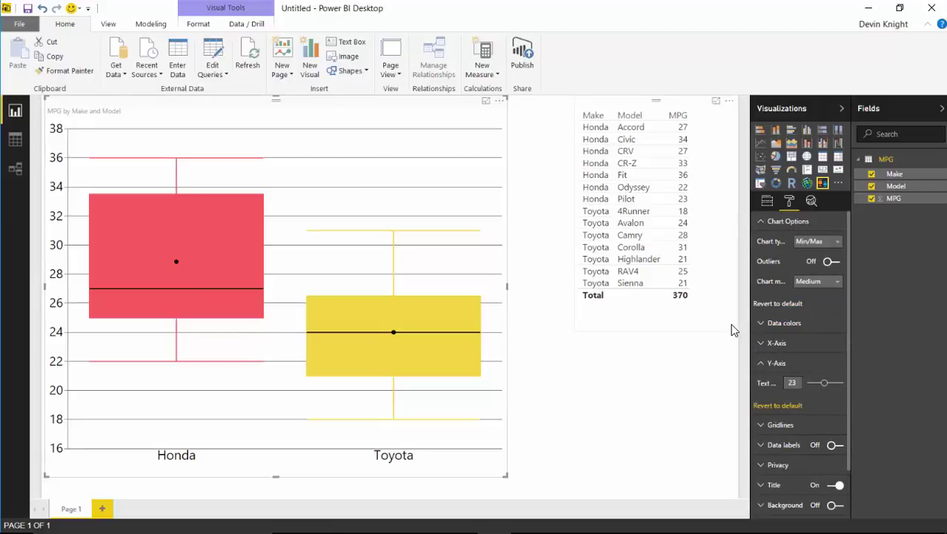
pyautogui.moveTo(749, 324); pyautogui.dragTo(710, 330)
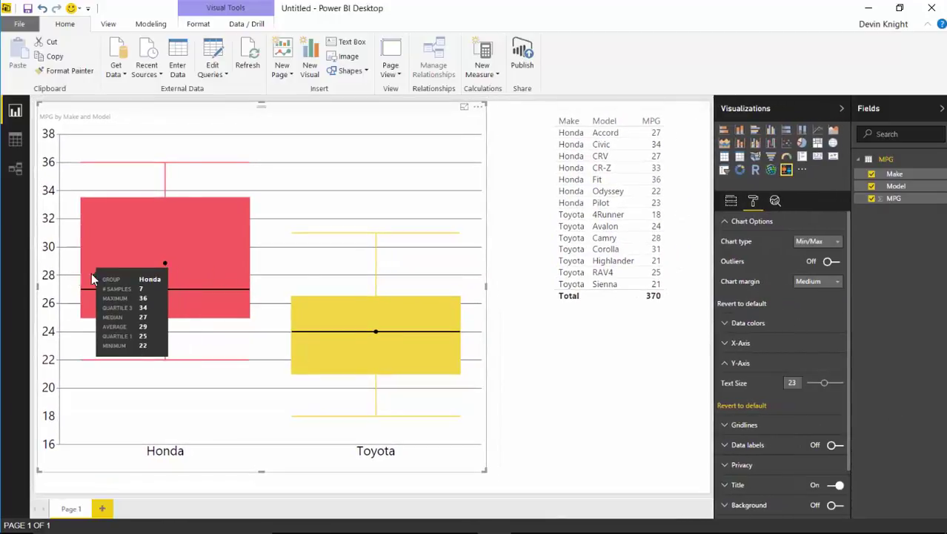
pyautogui.click(815, 281)
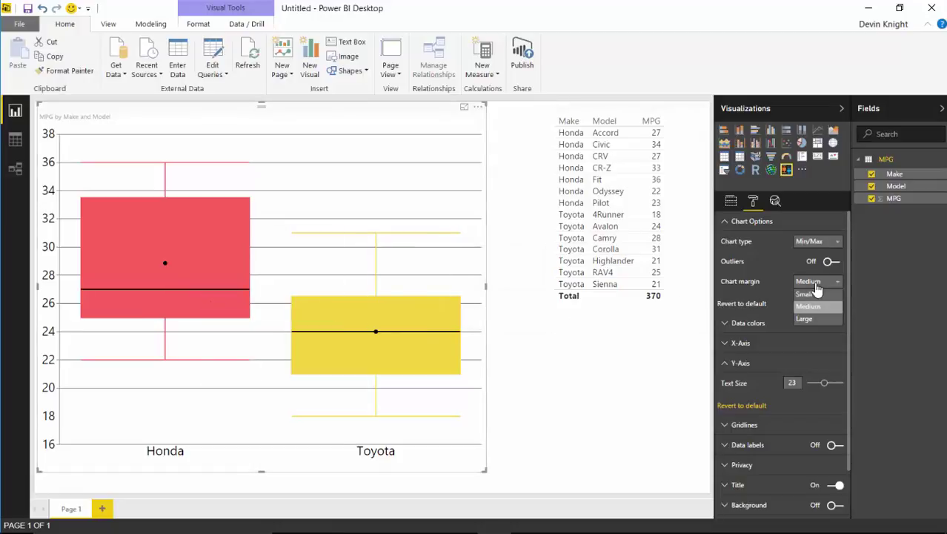
pyautogui.click(808, 318)
pyautogui.moveTo(443, 331)
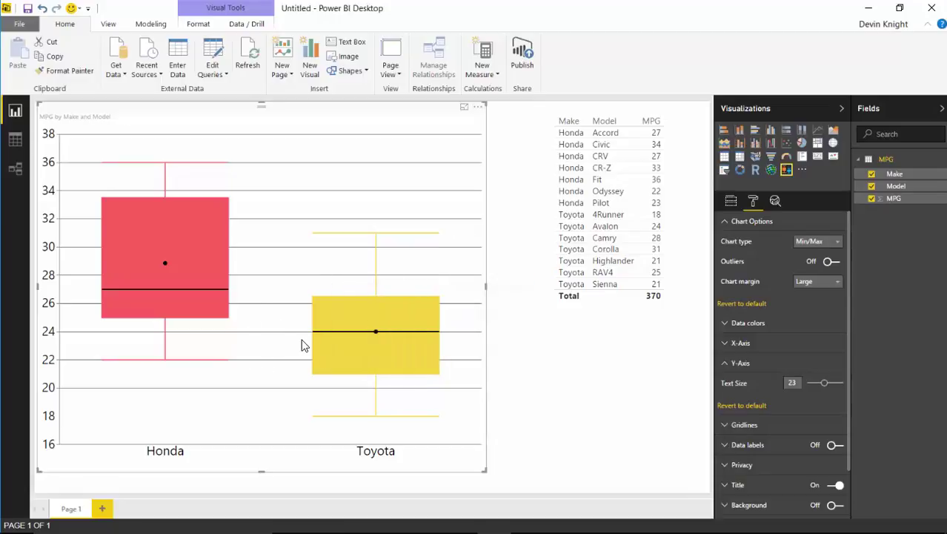
# - Try the Small chart margin and return the margin to Large
pyautogui.click(808, 283)
pyautogui.click(804, 296)
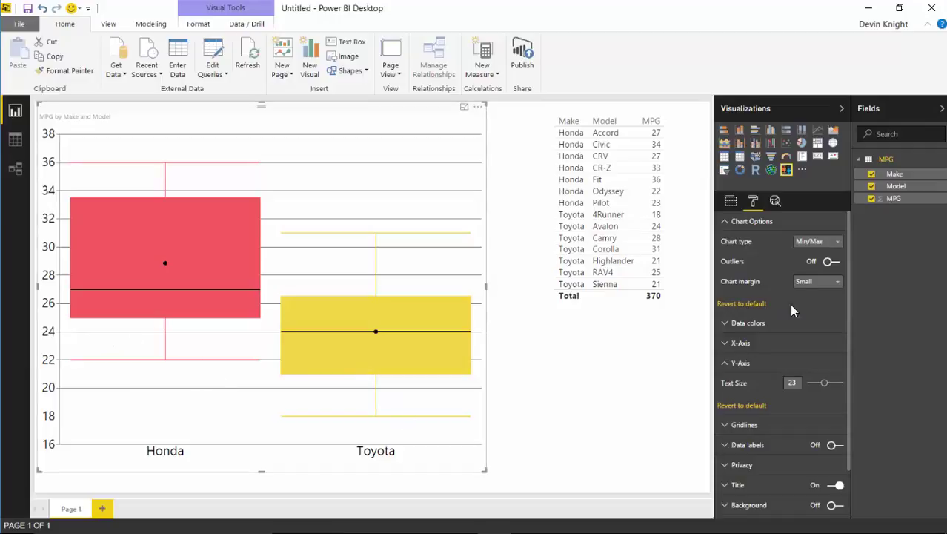
pyautogui.click(812, 283)
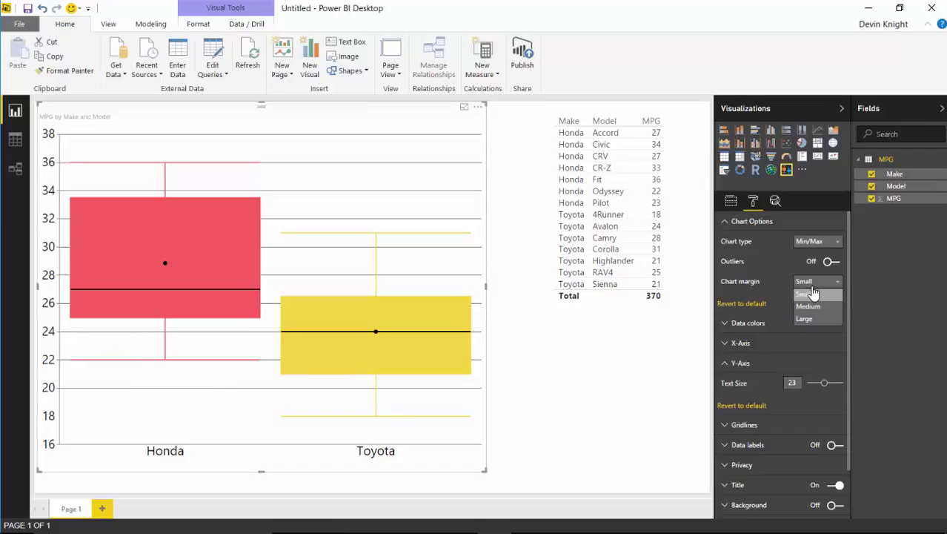
pyautogui.click(809, 318)
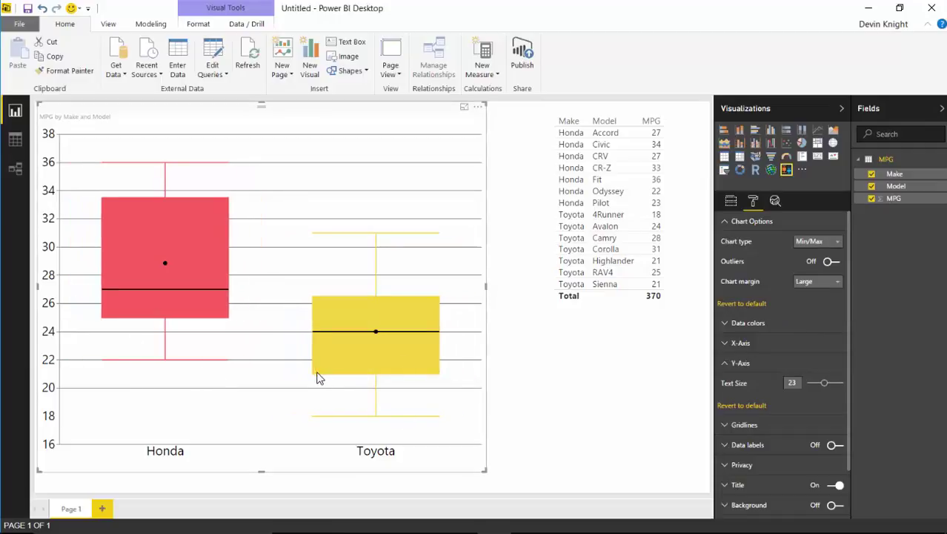
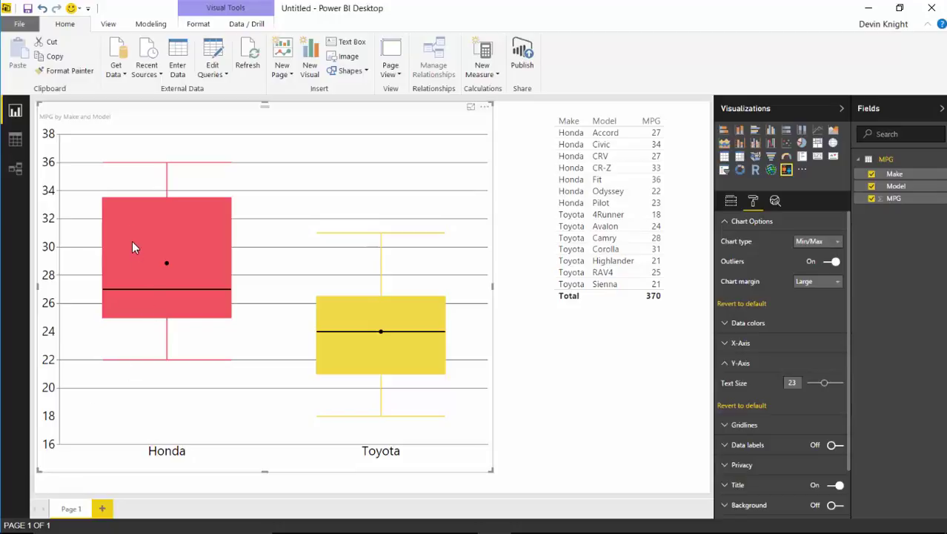
# - Turn off outliers for the box and whisker chart
pyautogui.moveTo(134, 228)
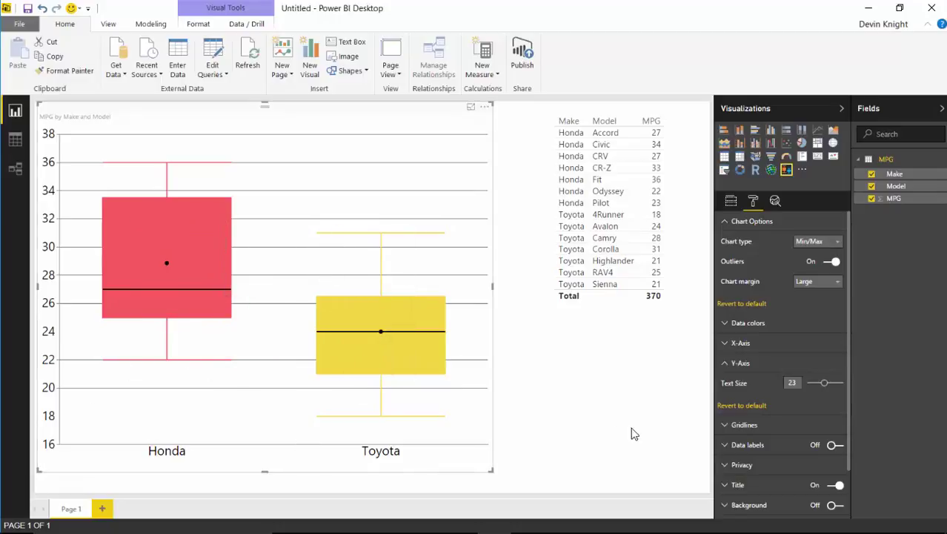
pyautogui.click(833, 261)
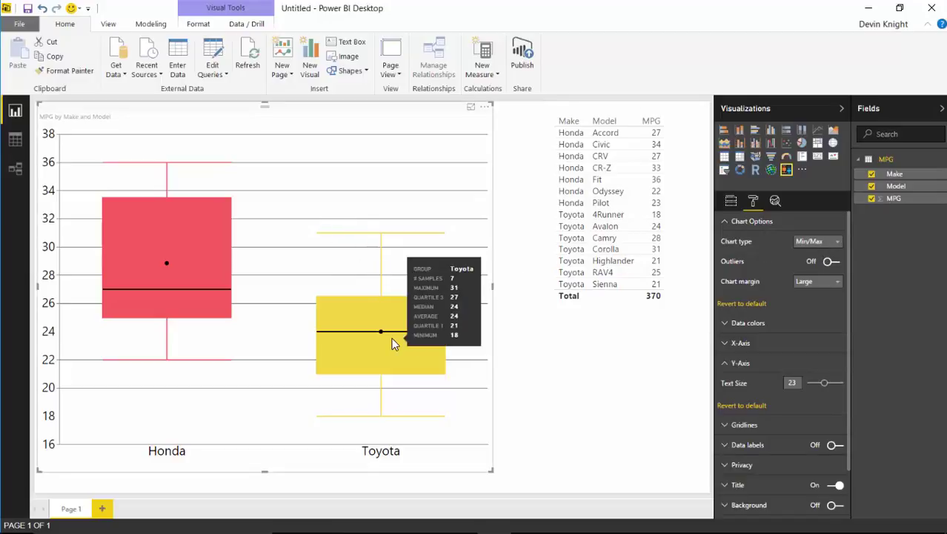
# - Try the 1.5 IQR chart type and examine the Honda box's summary statistics
pyautogui.click(816, 241)
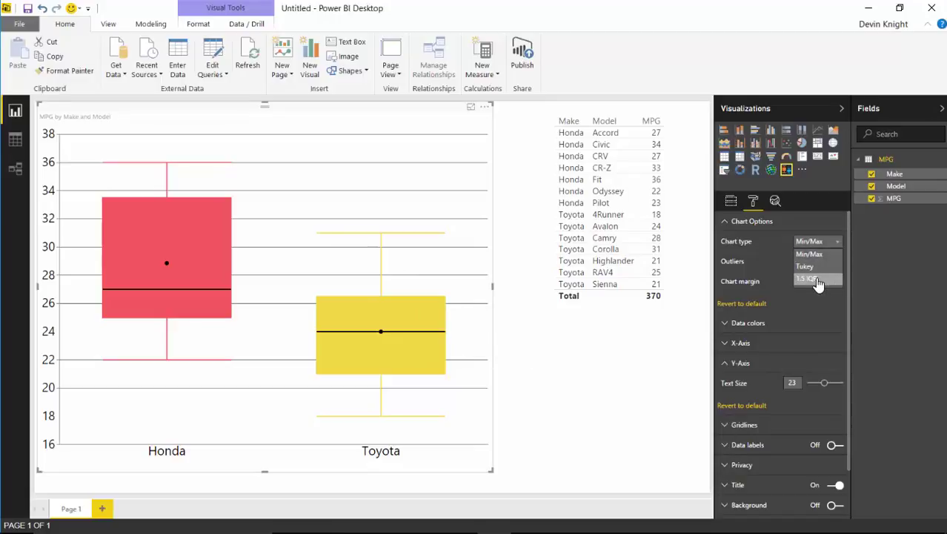
pyautogui.click(813, 279)
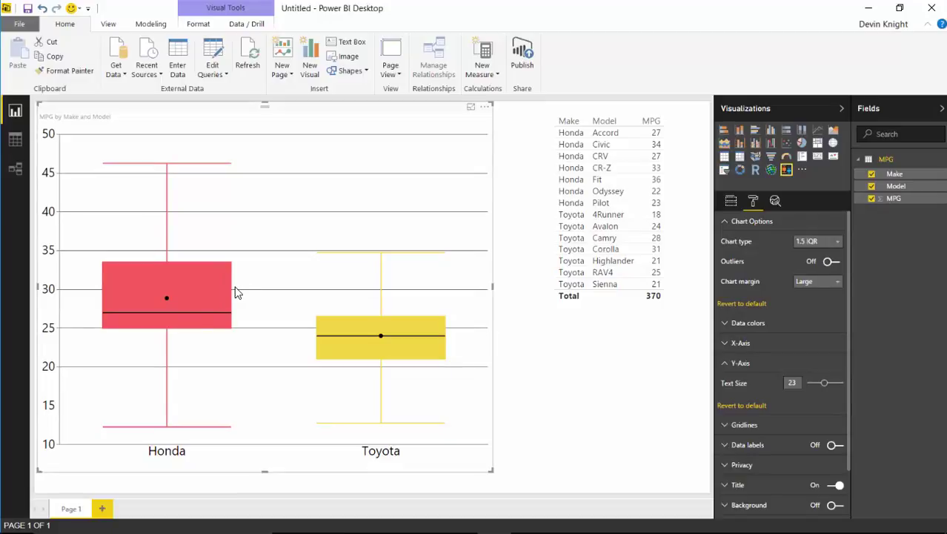
pyautogui.moveTo(219, 296)
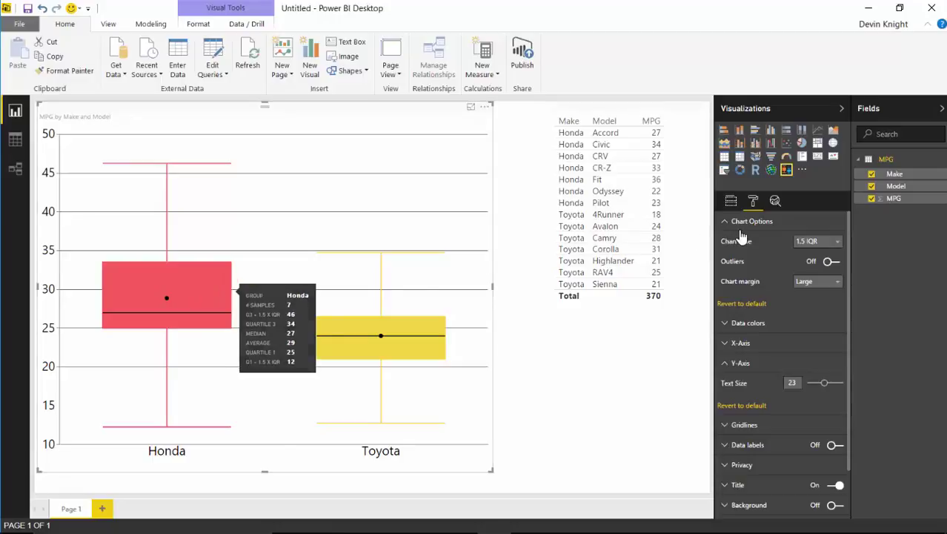
# - Try the Tukey chart type, set the chart type back to Min/Max and deselect the chart
pyautogui.click(839, 247)
pyautogui.click(819, 267)
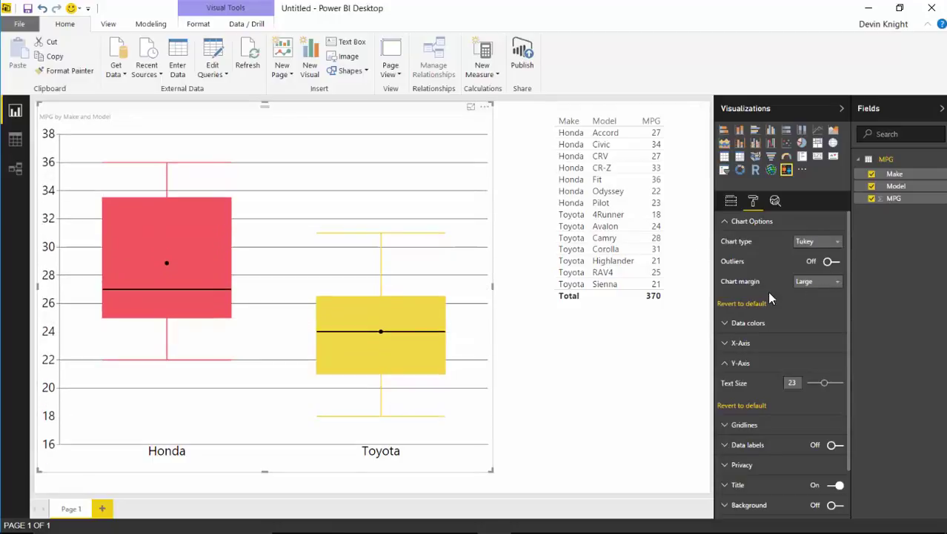
pyautogui.click(834, 243)
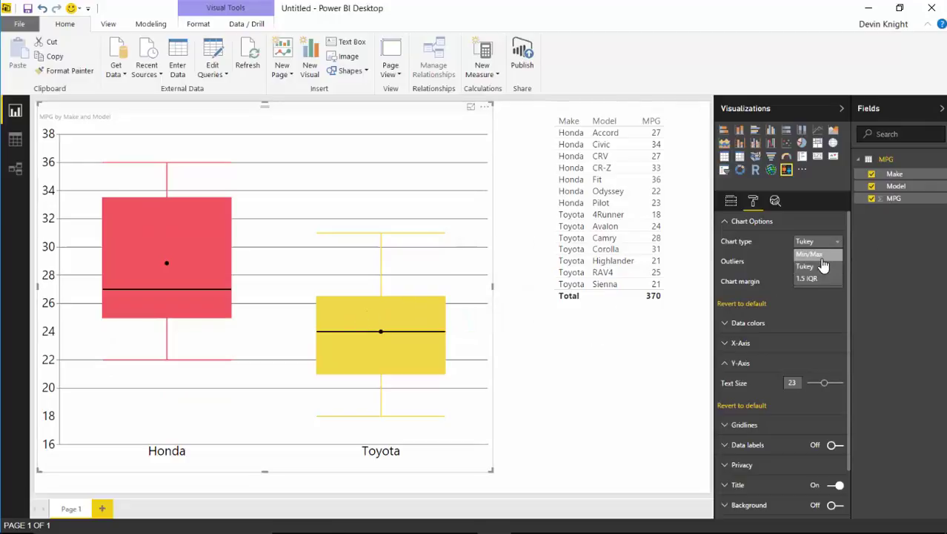
pyautogui.click(819, 256)
pyautogui.click(526, 382)
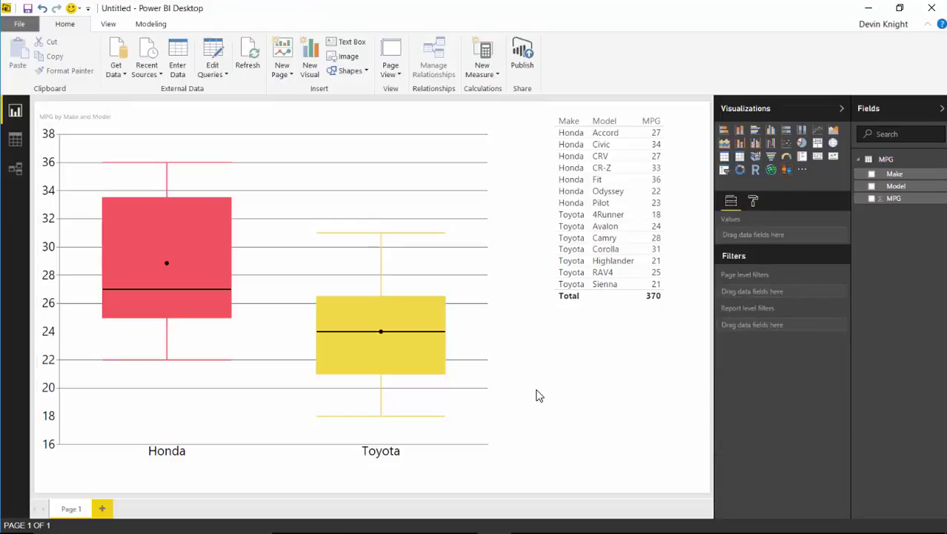